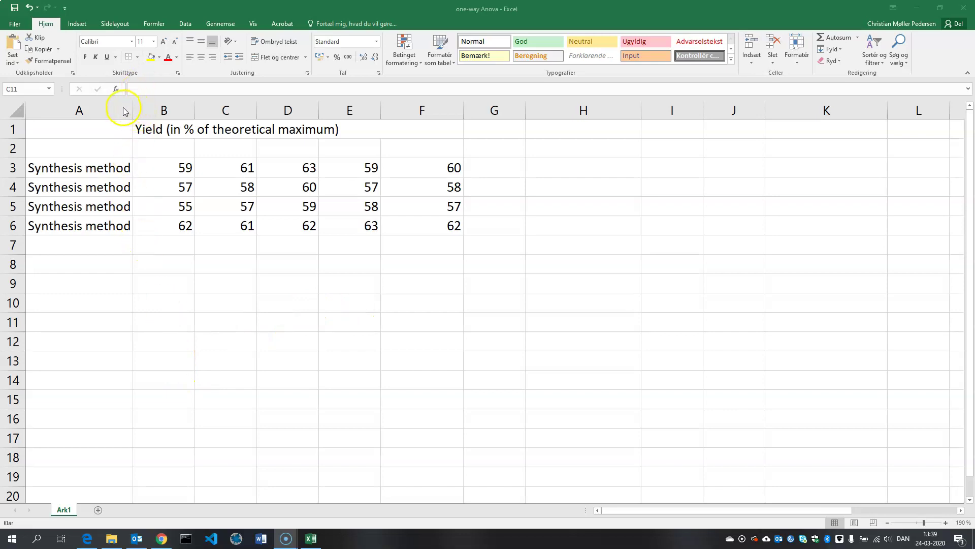
- Widen column A to fit the full synthesis method labels and go through the five yields of Synthesis method 1
{"action": "mouse_move", "coordinate": [134, 111]}
{"action": "left_mouse_down"}
{"action": "mouse_move", "coordinate": [162, 111]}
{"action": "mouse_move", "coordinate": [153, 111]}
{"action": "left_mouse_up"}
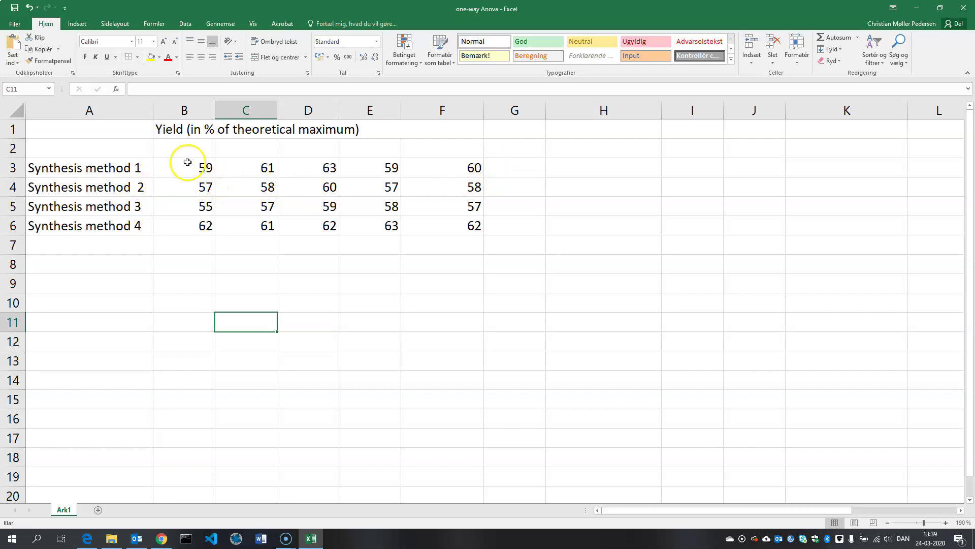
{"action": "left_click", "coordinate": [207, 169]}
{"action": "left_click", "coordinate": [242, 168]}
{"action": "left_click", "coordinate": [318, 168]}
{"action": "left_click", "coordinate": [383, 168]}
{"action": "left_click", "coordinate": [461, 168]}
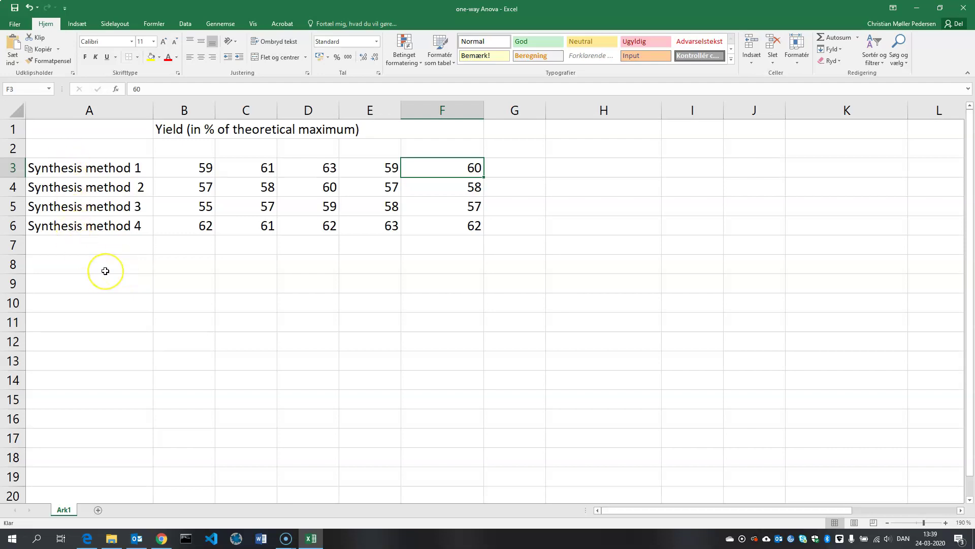
- Handwrite the null hypothesis "H0: μ1 = μ2 = μ3 = μ4" over the sheet around row 9
{"action": "left_click", "coordinate": [121, 284]}
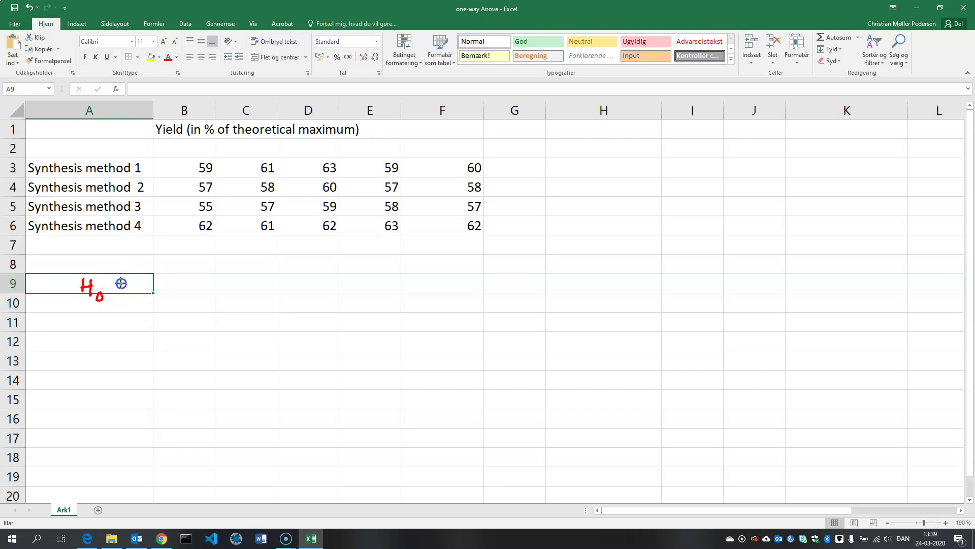
{"action": "left_click_drag", "start_coordinate": [154, 279], "coordinate": [146, 299]}
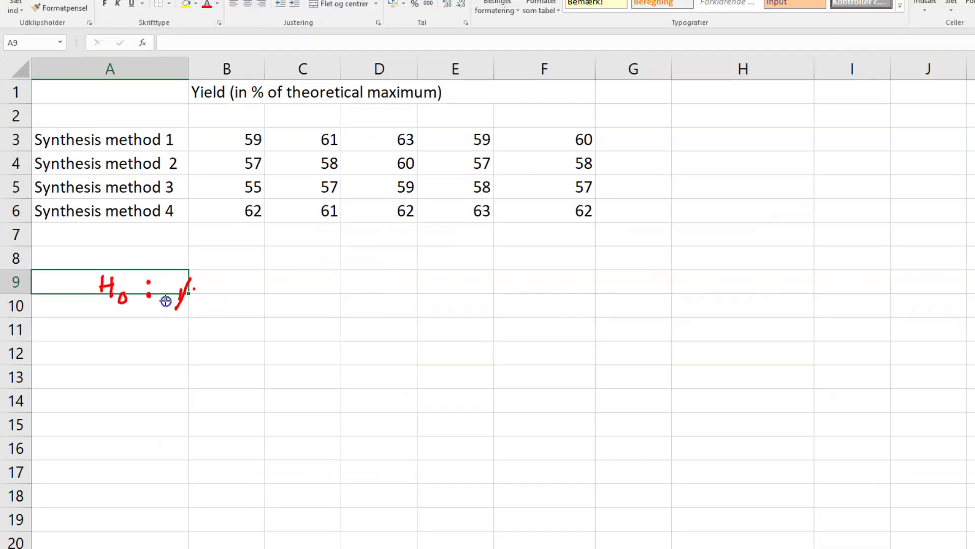
{"action": "left_click", "coordinate": [135, 298]}
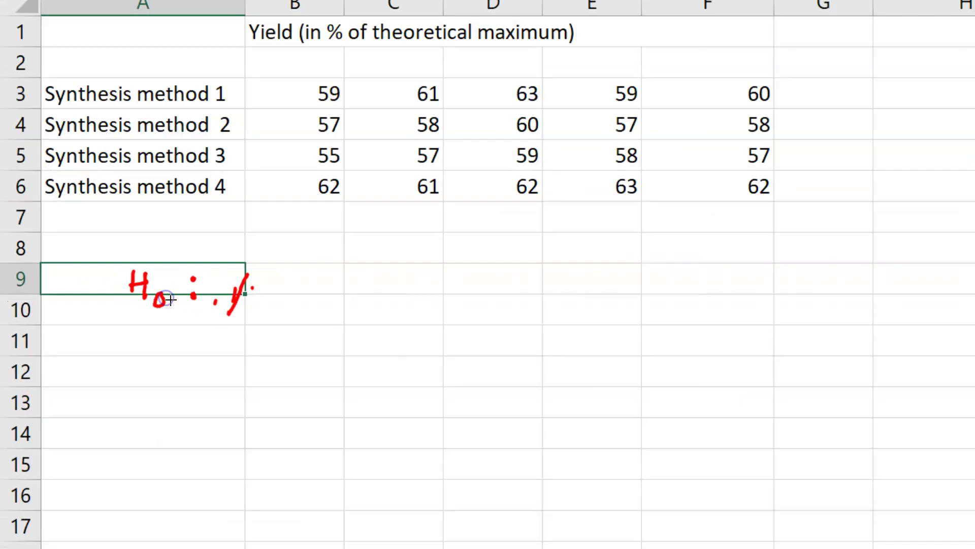
{"action": "mouse_move", "coordinate": [300, 292]}
{"action": "left_mouse_down"}
{"action": "mouse_move", "coordinate": [325, 278]}
{"action": "mouse_move", "coordinate": [371, 279]}
{"action": "mouse_move", "coordinate": [390, 306]}
{"action": "mouse_move", "coordinate": [420, 290]}
{"action": "mouse_move", "coordinate": [446, 304]}
{"action": "mouse_move", "coordinate": [490, 281]}
{"action": "mouse_move", "coordinate": [547, 294]}
{"action": "left_mouse_up"}
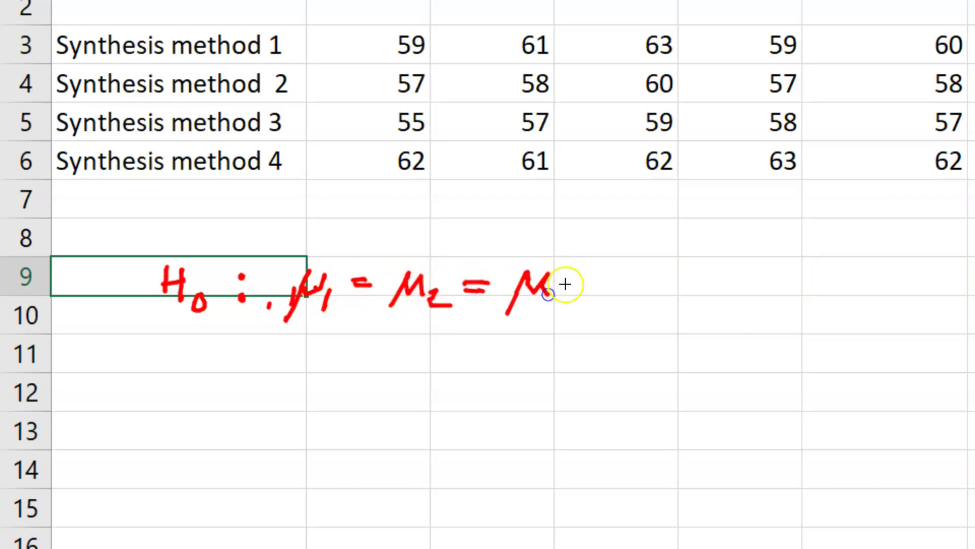
{"action": "left_click_drag", "start_coordinate": [614, 283], "coordinate": [636, 281]}
{"action": "mouse_move", "coordinate": [656, 269]}
{"action": "left_mouse_down"}
{"action": "mouse_move", "coordinate": [632, 307]}
{"action": "mouse_move", "coordinate": [676, 279]}
{"action": "mouse_move", "coordinate": [685, 324]}
{"action": "left_mouse_up"}
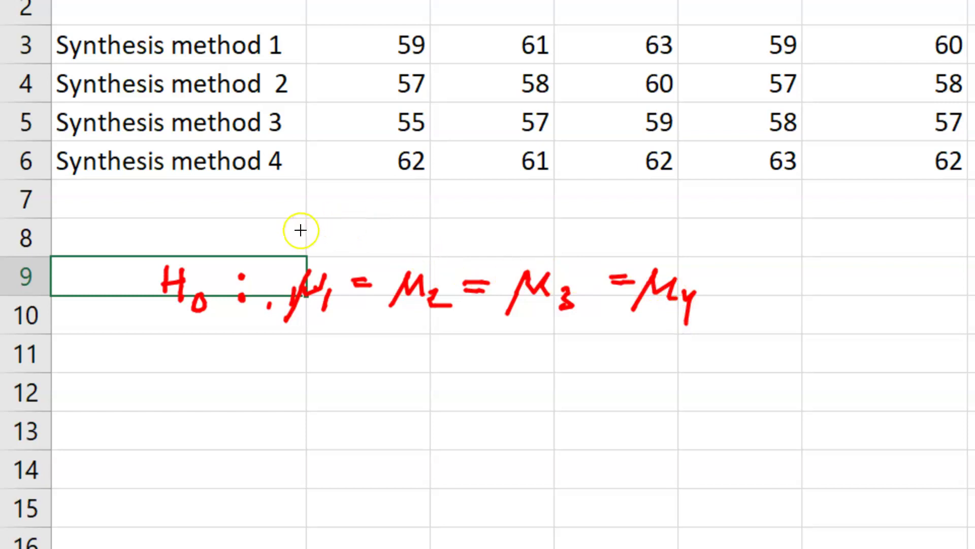
- Handwrite "Assumption: σ1² = σ2² = σ3² = σ4²" just above the null hypothesis
{"action": "mouse_move", "coordinate": [81, 205]}
{"action": "left_mouse_down"}
{"action": "mouse_move", "coordinate": [101, 217]}
{"action": "mouse_move", "coordinate": [176, 227]}
{"action": "mouse_move", "coordinate": [231, 223]}
{"action": "mouse_move", "coordinate": [250, 241]}
{"action": "mouse_move", "coordinate": [283, 227]}
{"action": "mouse_move", "coordinate": [312, 241]}
{"action": "left_mouse_up"}
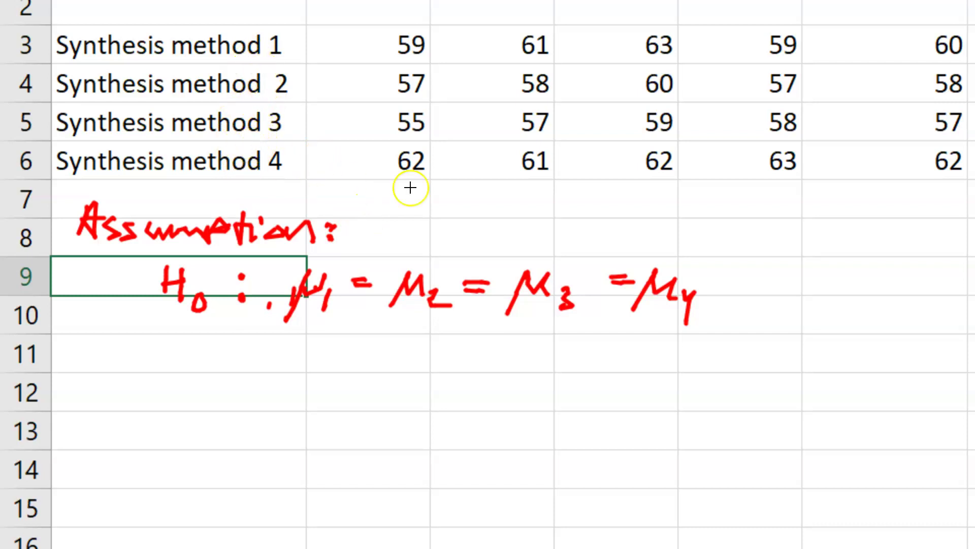
{"action": "mouse_move", "coordinate": [401, 217]}
{"action": "left_mouse_down"}
{"action": "mouse_move", "coordinate": [383, 213]}
{"action": "mouse_move", "coordinate": [427, 208]}
{"action": "left_mouse_up"}
{"action": "left_click_drag", "start_coordinate": [435, 199], "coordinate": [408, 248]}
{"action": "left_click_drag", "start_coordinate": [463, 218], "coordinate": [482, 218]}
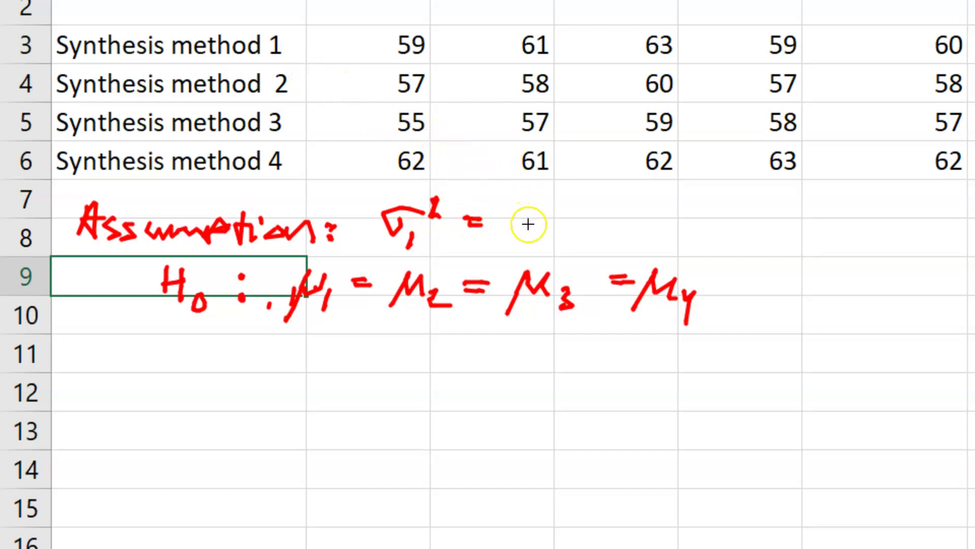
{"action": "mouse_move", "coordinate": [531, 222]}
{"action": "left_mouse_down"}
{"action": "mouse_move", "coordinate": [519, 235]}
{"action": "mouse_move", "coordinate": [563, 215]}
{"action": "mouse_move", "coordinate": [562, 250]}
{"action": "left_mouse_up"}
{"action": "mouse_move", "coordinate": [580, 209]}
{"action": "left_mouse_down"}
{"action": "mouse_move", "coordinate": [578, 220]}
{"action": "mouse_move", "coordinate": [622, 221]}
{"action": "left_mouse_up"}
{"action": "mouse_move", "coordinate": [605, 232]}
{"action": "left_mouse_down"}
{"action": "mouse_move", "coordinate": [692, 211]}
{"action": "mouse_move", "coordinate": [681, 249]}
{"action": "left_mouse_up"}
{"action": "left_click_drag", "start_coordinate": [714, 205], "coordinate": [761, 228]}
{"action": "mouse_move", "coordinate": [741, 236]}
{"action": "left_mouse_down"}
{"action": "mouse_move", "coordinate": [762, 235]}
{"action": "mouse_move", "coordinate": [788, 211]}
{"action": "mouse_move", "coordinate": [814, 222]}
{"action": "mouse_move", "coordinate": [803, 260]}
{"action": "left_mouse_up"}
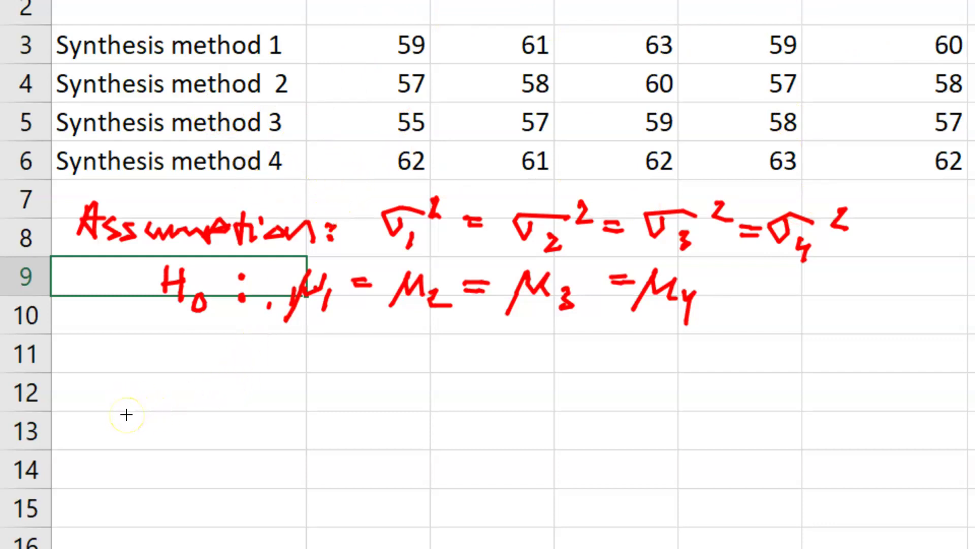
- Handwrite the alternative hypothesis "H1: H0 is false" below the null hypothesis
{"action": "mouse_move", "coordinate": [169, 359]}
{"action": "left_mouse_down"}
{"action": "mouse_move", "coordinate": [169, 393]}
{"action": "mouse_move", "coordinate": [190, 376]}
{"action": "left_mouse_up"}
{"action": "left_click_drag", "start_coordinate": [189, 361], "coordinate": [195, 409]}
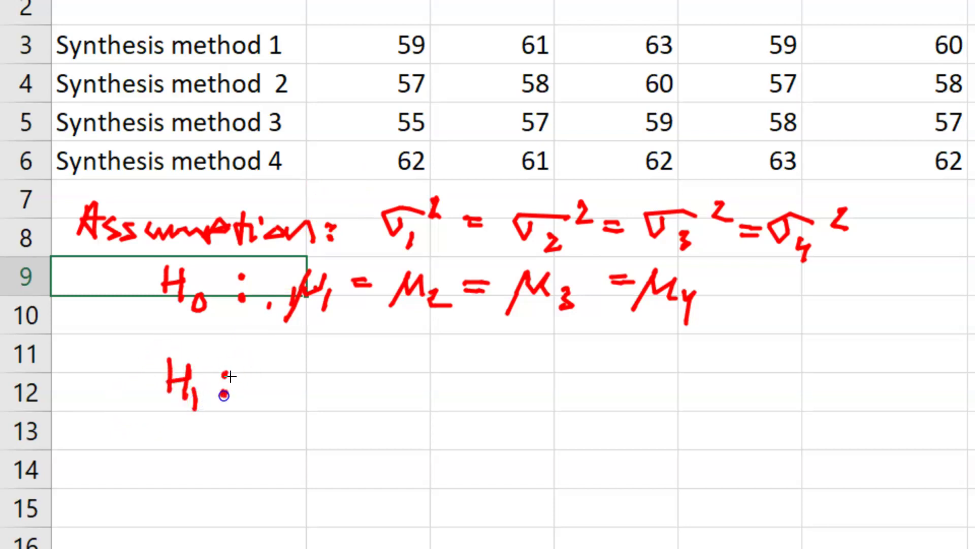
{"action": "mouse_move", "coordinate": [284, 365]}
{"action": "left_mouse_down"}
{"action": "mouse_move", "coordinate": [285, 394]}
{"action": "mouse_move", "coordinate": [305, 377]}
{"action": "left_mouse_up"}
{"action": "mouse_move", "coordinate": [304, 364]}
{"action": "left_mouse_down"}
{"action": "mouse_move", "coordinate": [298, 399]}
{"action": "mouse_move", "coordinate": [326, 398]}
{"action": "left_mouse_up"}
{"action": "left_click", "coordinate": [379, 363]}
{"action": "mouse_move", "coordinate": [372, 375]}
{"action": "left_mouse_down"}
{"action": "mouse_move", "coordinate": [369, 391]}
{"action": "mouse_move", "coordinate": [405, 390]}
{"action": "mouse_move", "coordinate": [391, 401]}
{"action": "left_mouse_up"}
{"action": "mouse_move", "coordinate": [472, 364]}
{"action": "left_mouse_down"}
{"action": "mouse_move", "coordinate": [444, 402]}
{"action": "mouse_move", "coordinate": [456, 384]}
{"action": "left_mouse_up"}
{"action": "mouse_move", "coordinate": [475, 382]}
{"action": "left_mouse_down"}
{"action": "mouse_move", "coordinate": [460, 397]}
{"action": "mouse_move", "coordinate": [486, 397]}
{"action": "left_mouse_up"}
{"action": "mouse_move", "coordinate": [502, 357]}
{"action": "left_mouse_down"}
{"action": "mouse_move", "coordinate": [497, 398]}
{"action": "mouse_move", "coordinate": [554, 402]}
{"action": "left_mouse_up"}
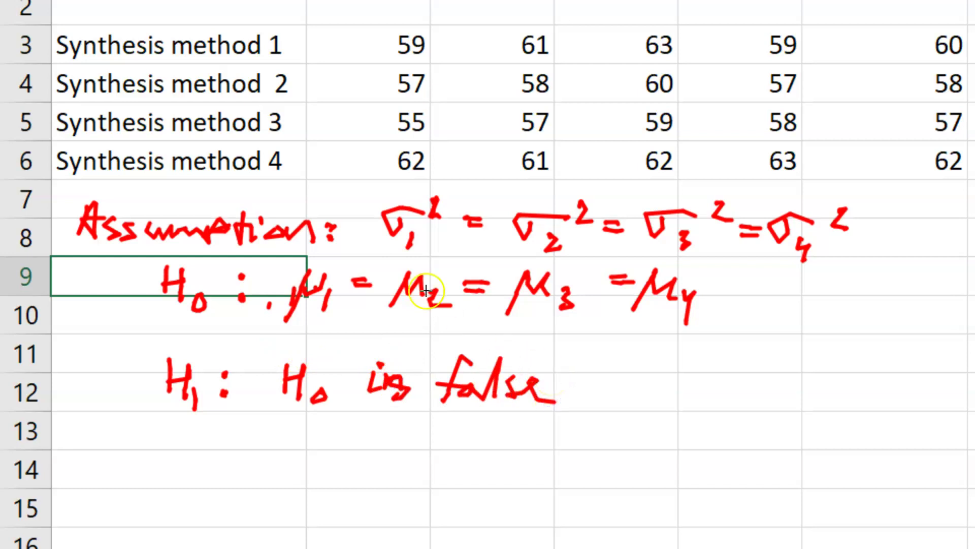
{"action": "left_click", "coordinate": [379, 364]}
- Add short marks on the handwritten hypotheses, and clear all handwriting from the sheet
{"action": "mouse_move", "coordinate": [330, 284]}
{"action": "left_mouse_down"}
{"action": "mouse_move", "coordinate": [307, 312]}
{"action": "mouse_move", "coordinate": [303, 298]}
{"action": "mouse_move", "coordinate": [318, 294]}
{"action": "left_mouse_up"}
{"action": "left_click_drag", "start_coordinate": [431, 293], "coordinate": [435, 300]}
{"action": "left_click_drag", "start_coordinate": [548, 394], "coordinate": [538, 389]}
{"action": "key", "text": "Escape"}
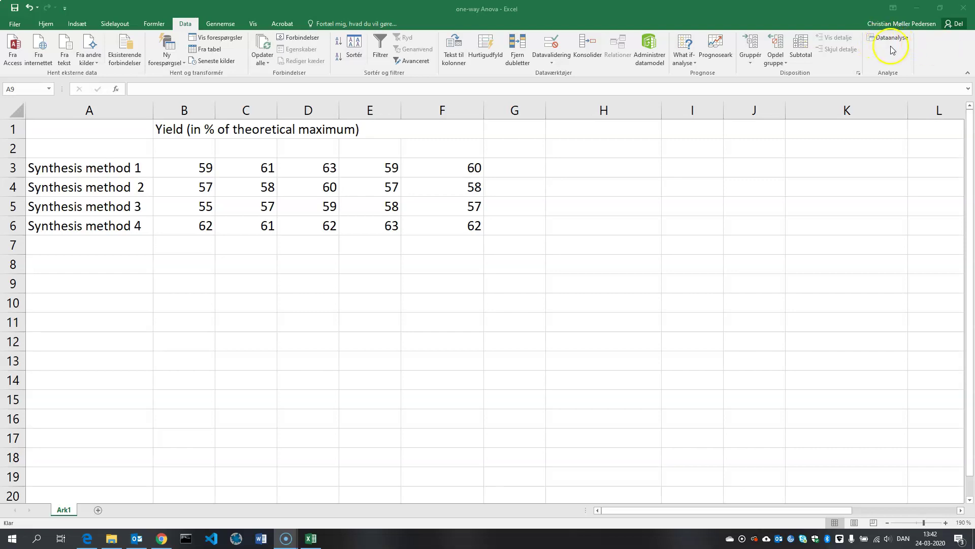
- Check the add-ins list in the Excel options for the Analysis ToolPak, and close the options without changes
{"action": "left_click", "coordinate": [14, 25]}
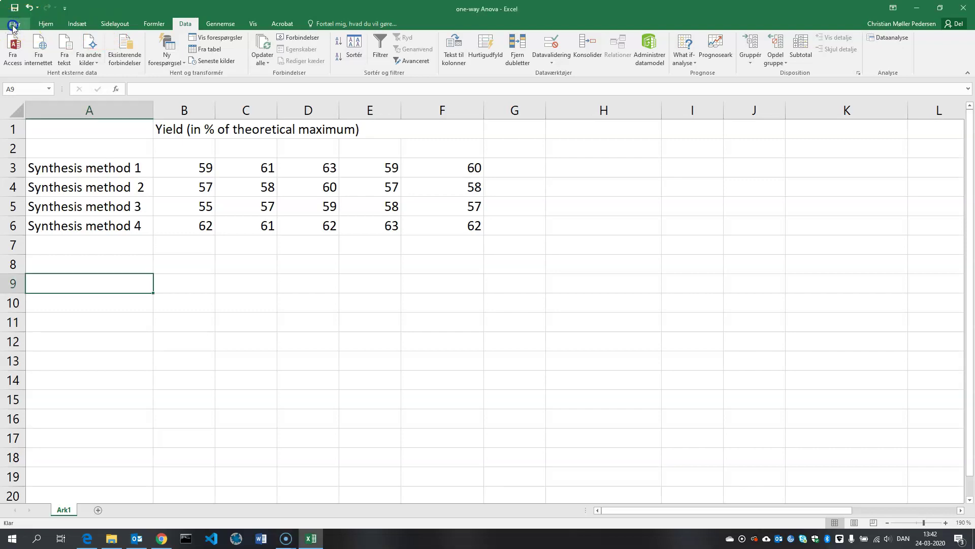
{"action": "left_click", "coordinate": [14, 25]}
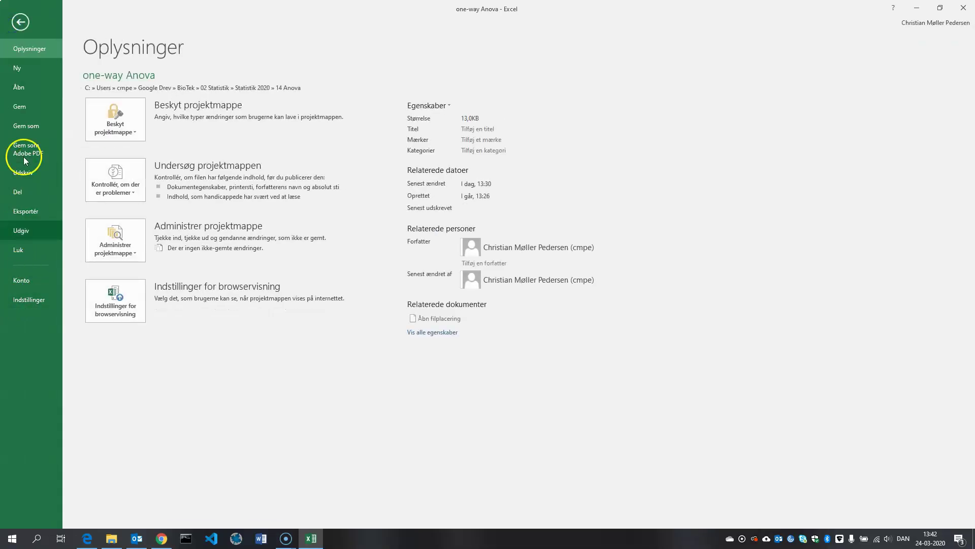
{"action": "left_click", "coordinate": [25, 301]}
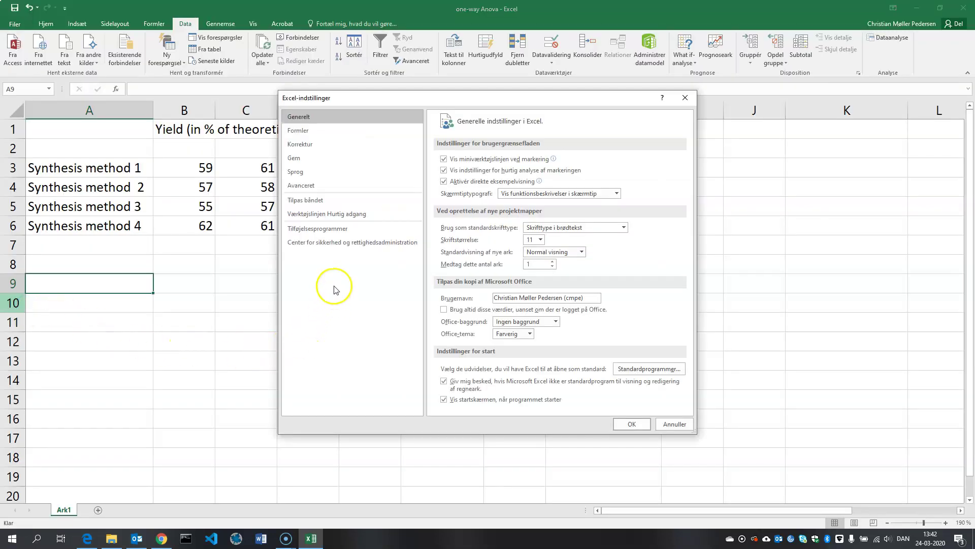
{"action": "left_click", "coordinate": [310, 230]}
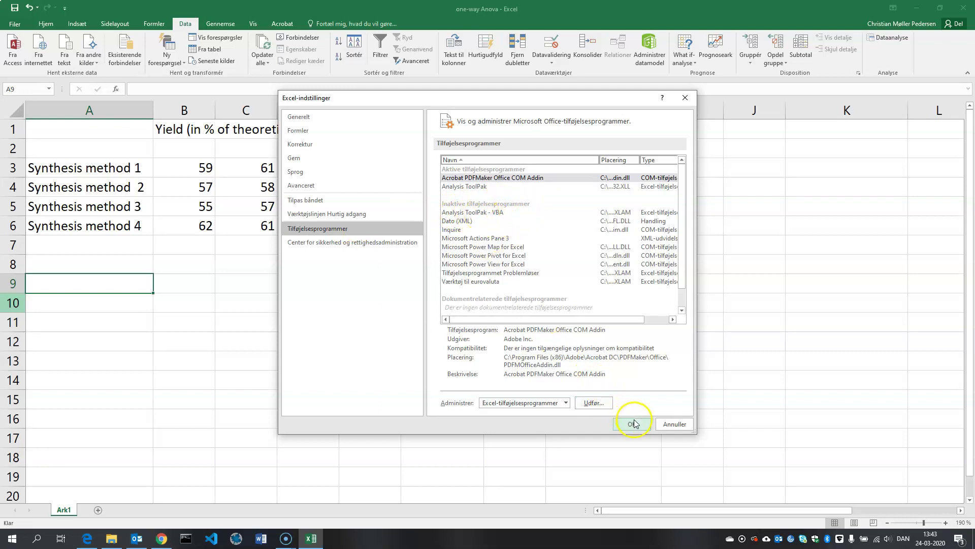
{"action": "left_click", "coordinate": [669, 426]}
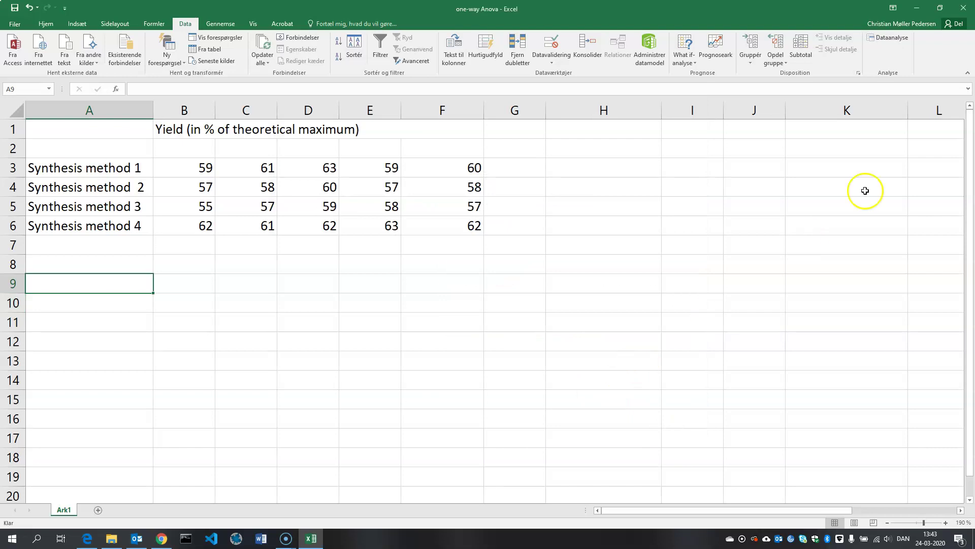
- Start the single-factor analysis of variance (Anava: Enkelt faktor) from the data analysis tools
{"action": "left_click", "coordinate": [893, 39]}
{"action": "left_click_drag", "start_coordinate": [362, 282], "coordinate": [762, 167]}
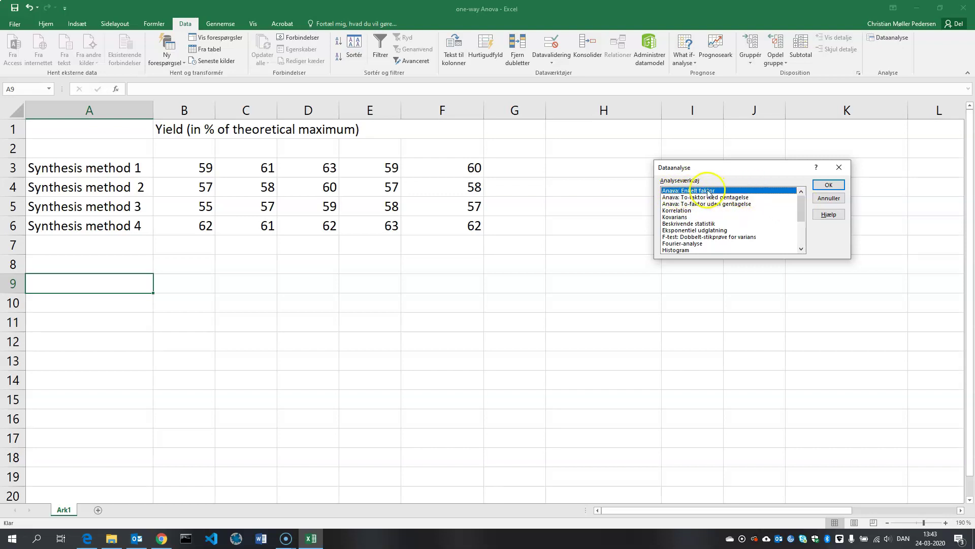
{"action": "left_click", "coordinate": [830, 186]}
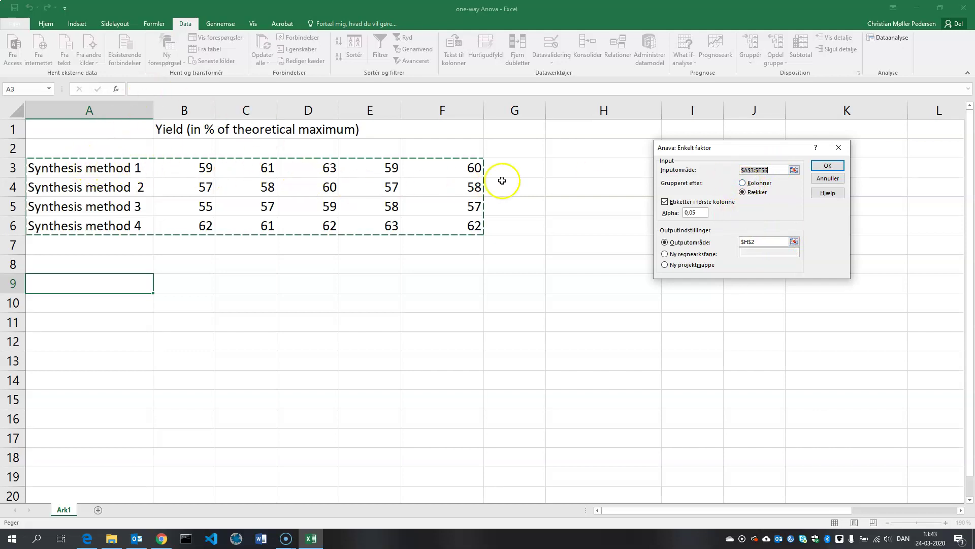
- Set the Anava input range to A3:F6, grouped by rows (Rækker) with labels in the first column
{"action": "left_click", "coordinate": [743, 184]}
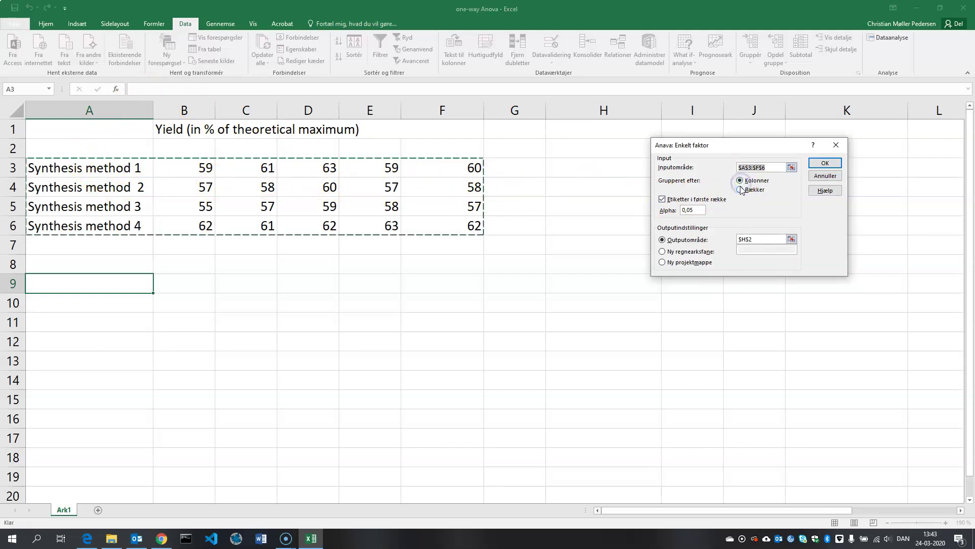
{"action": "left_click", "coordinate": [741, 190]}
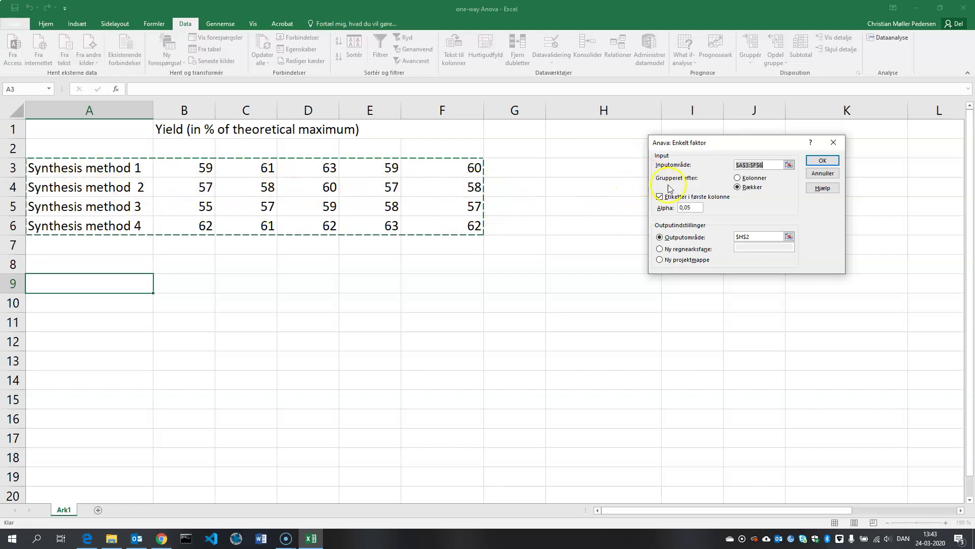
{"action": "left_click", "coordinate": [660, 197]}
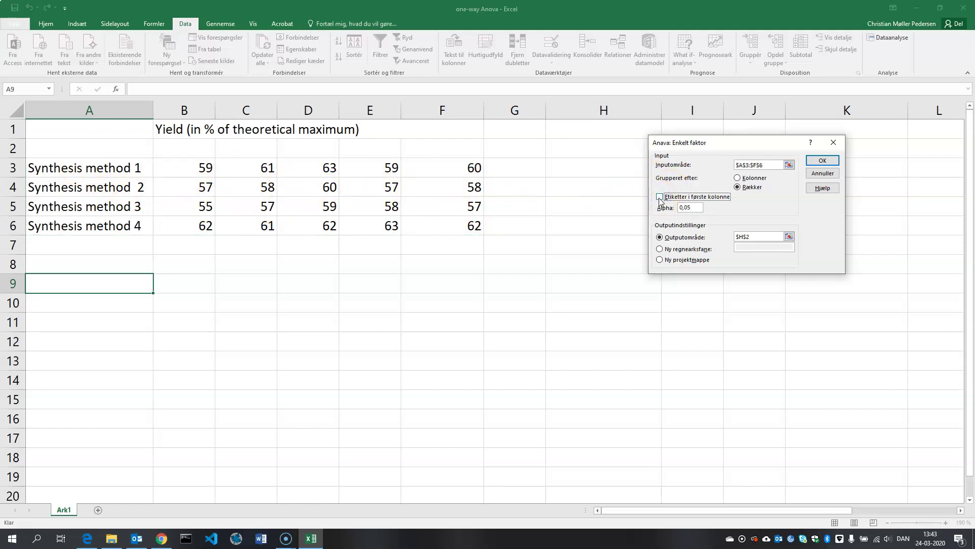
{"action": "left_click", "coordinate": [660, 197]}
{"action": "left_click", "coordinate": [789, 165]}
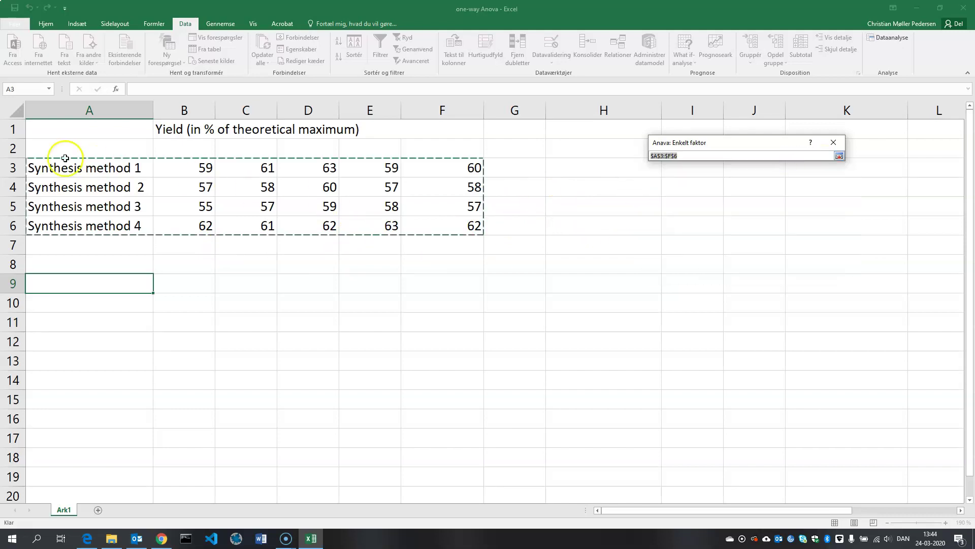
{"action": "left_click_drag", "start_coordinate": [48, 164], "coordinate": [444, 226]}
{"action": "left_click", "coordinate": [839, 156]}
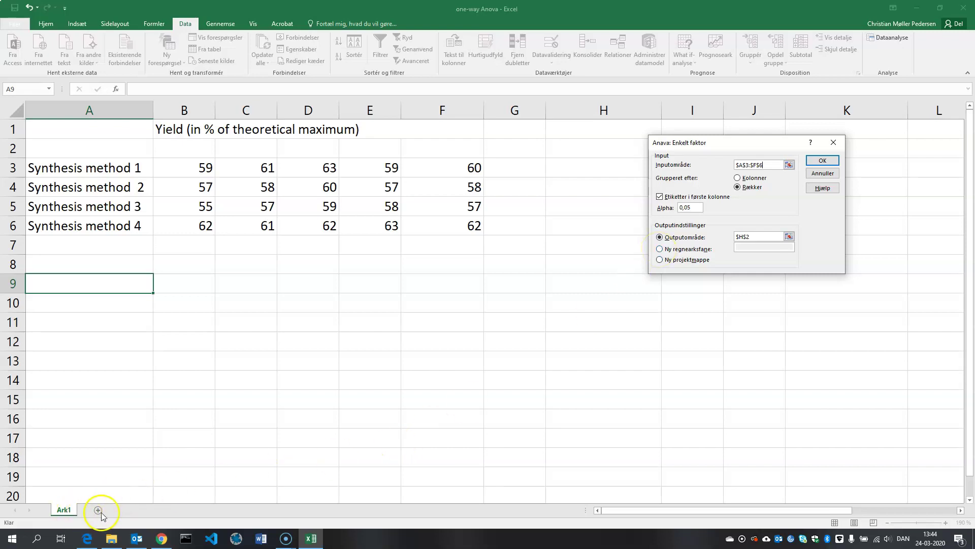
- Place the Anava output on the current sheet starting at cell H2 and run the analysis
{"action": "left_click", "coordinate": [661, 250]}
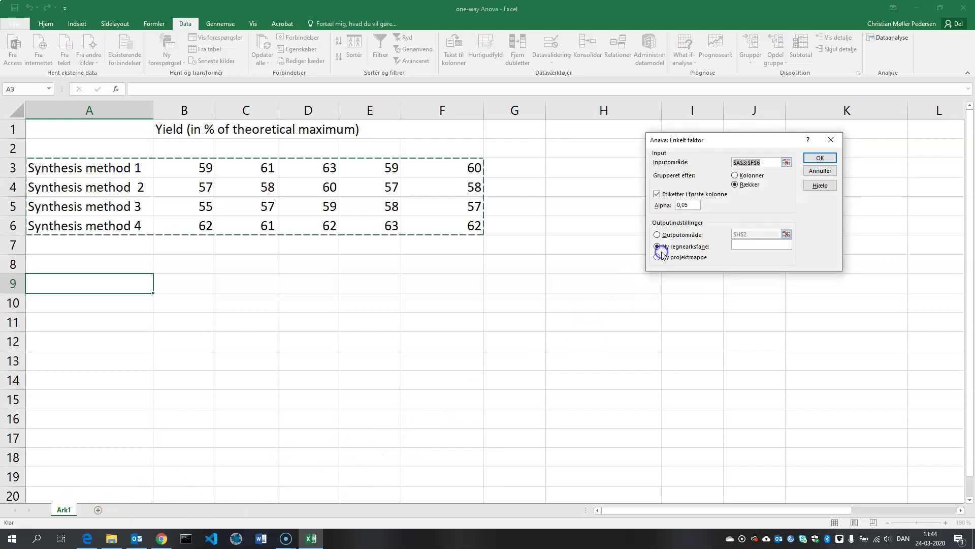
{"action": "left_click", "coordinate": [658, 235]}
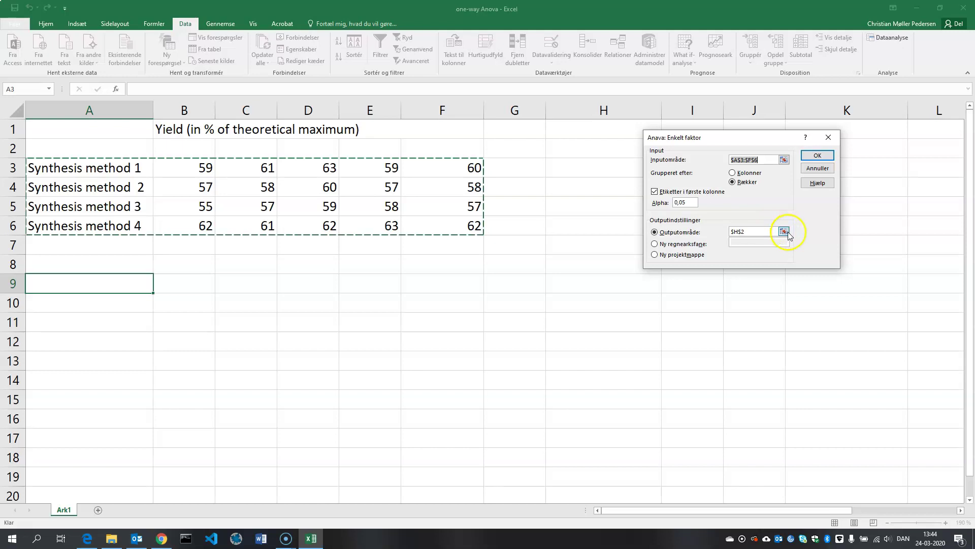
{"action": "left_click", "coordinate": [787, 234]}
{"action": "left_click", "coordinate": [557, 148]}
{"action": "left_click", "coordinate": [834, 151]}
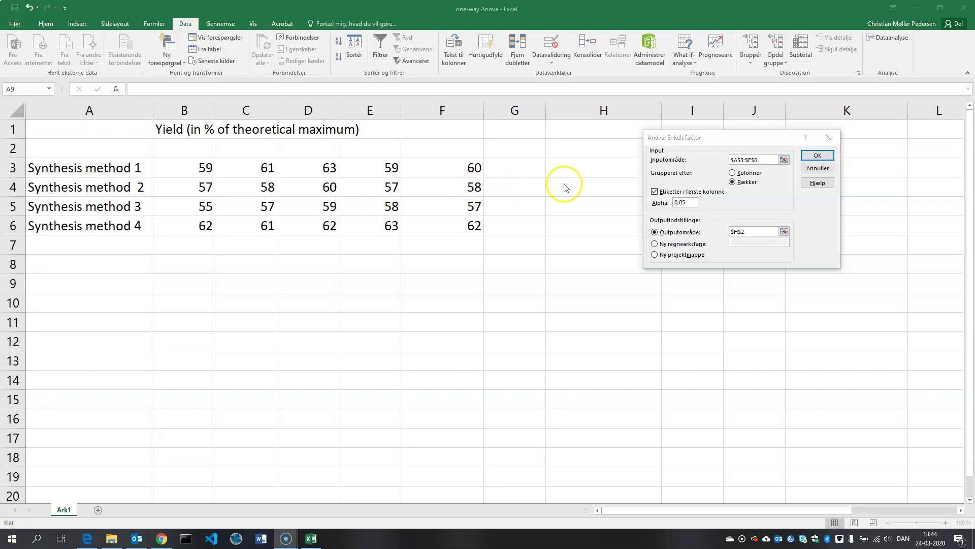
{"action": "left_click", "coordinate": [817, 156]}
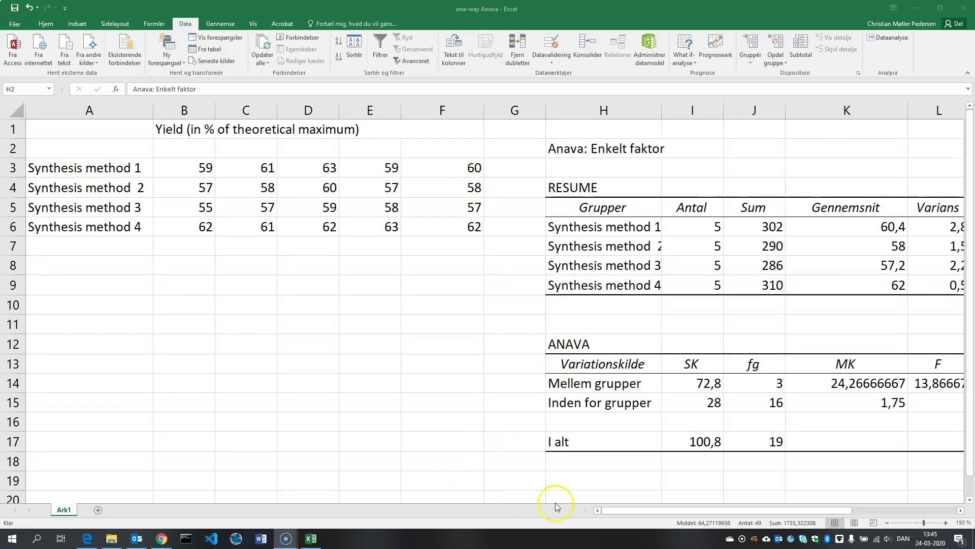
- Widen column H so the synthesis method labels in the results summary fit completely
{"action": "left_click", "coordinate": [622, 511]}
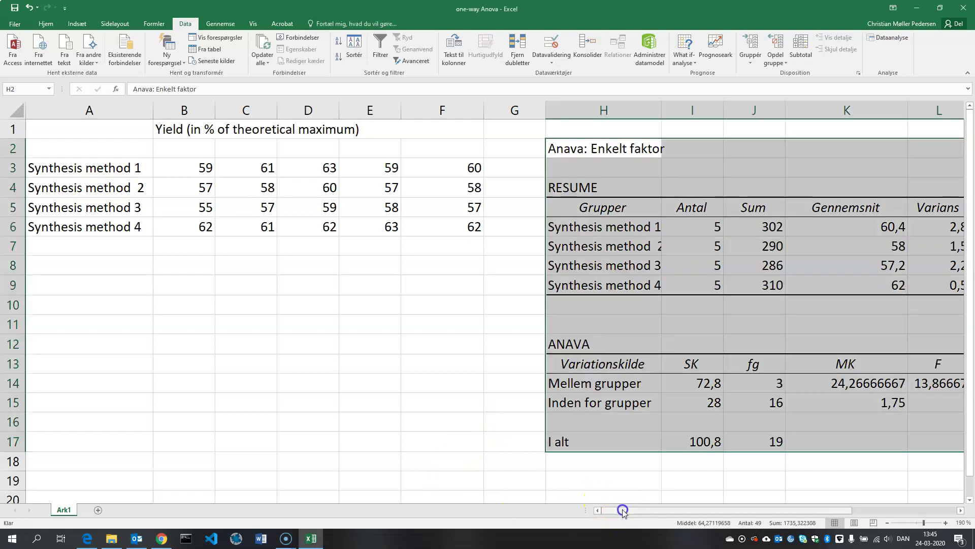
{"action": "left_click_drag", "start_coordinate": [621, 510], "coordinate": [642, 510]}
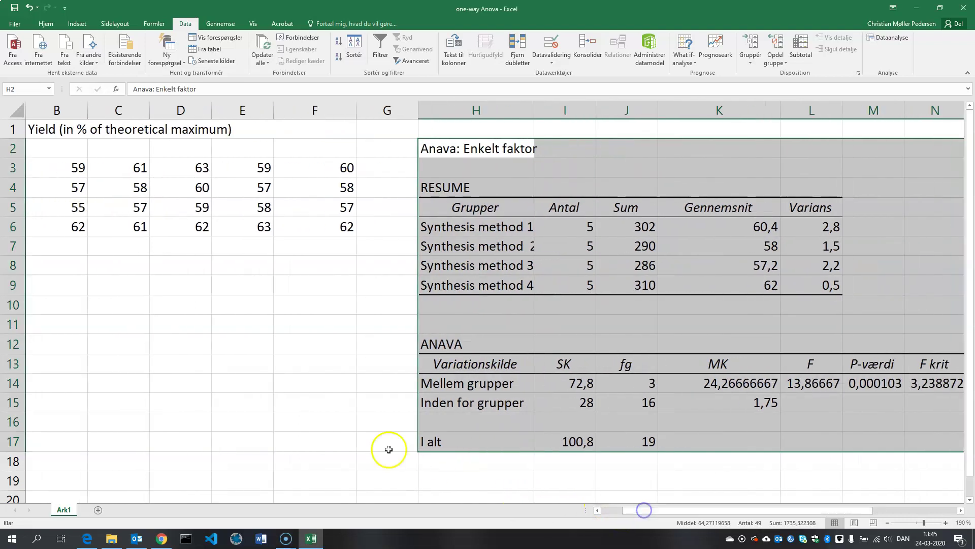
{"action": "left_click", "coordinate": [369, 402]}
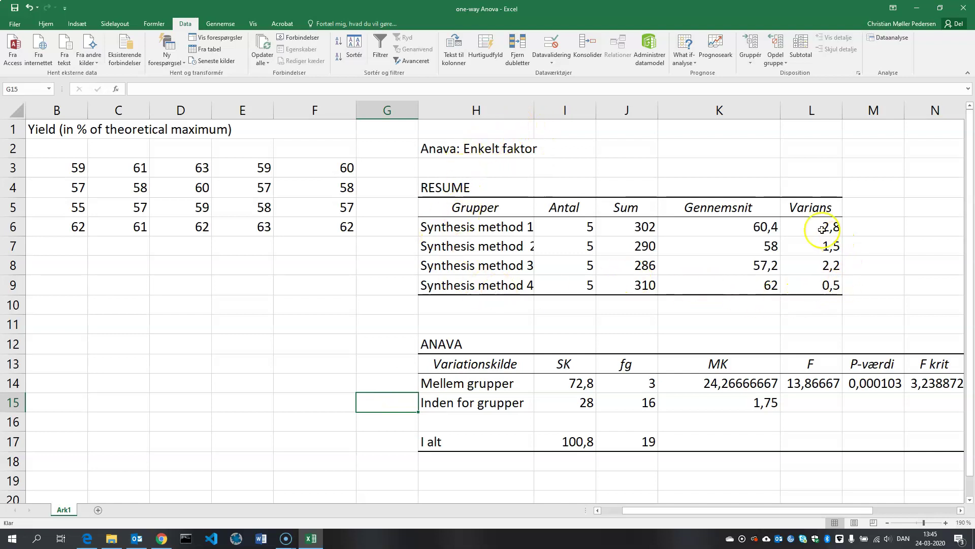
{"action": "left_click_drag", "start_coordinate": [534, 110], "coordinate": [546, 112]}
- Add the English headings "sample size" in I4 above Antal and "average" in K4 above Gennemsnit
{"action": "left_click", "coordinate": [580, 186]}
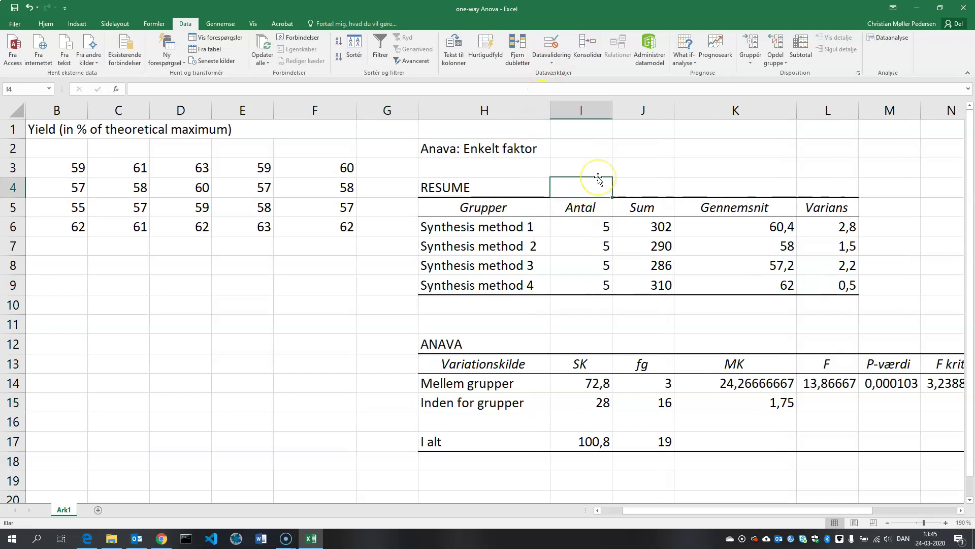
{"action": "type", "text": "sample size"}
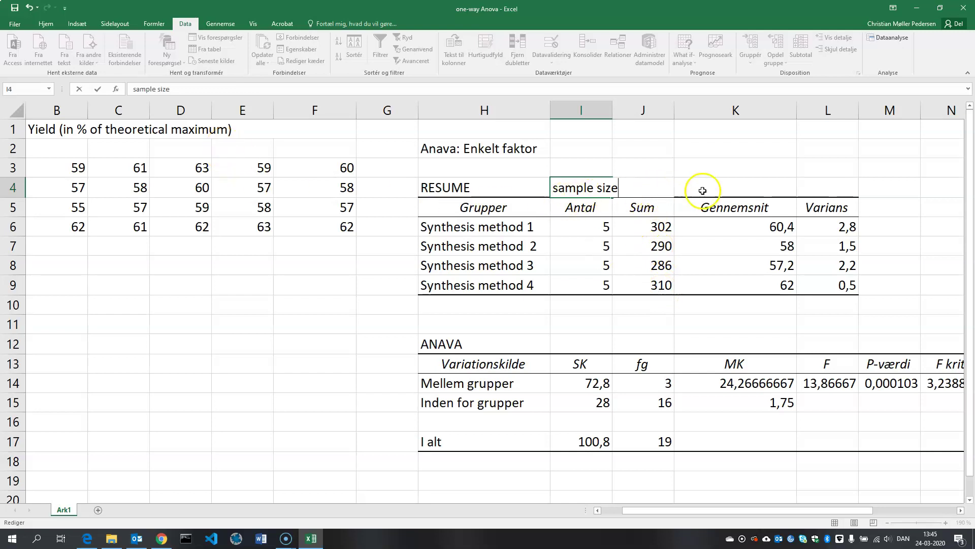
{"action": "left_click", "coordinate": [714, 187]}
{"action": "type", "text": "average"}
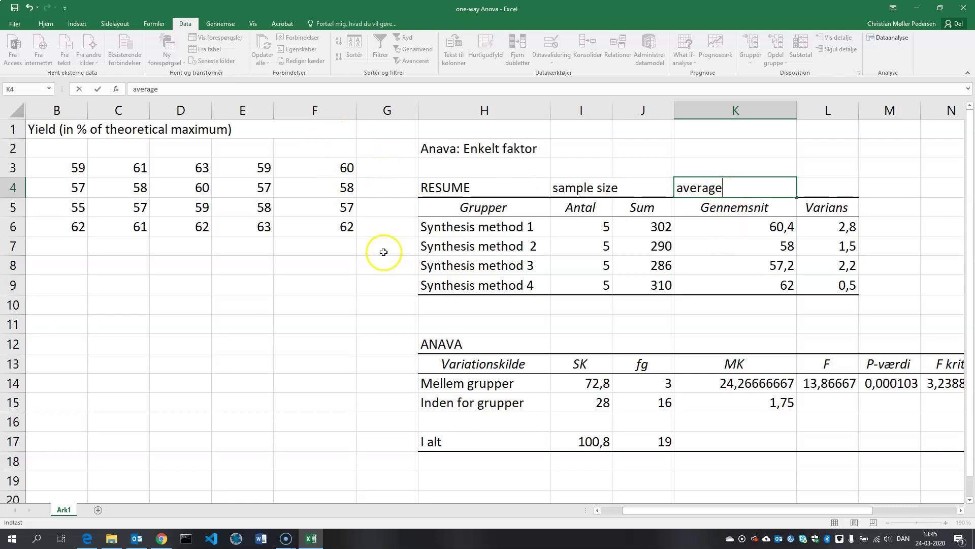
- Replace the ANAVA row labels in H14 and H15 with "between groups" and "within groups"
{"action": "left_click", "coordinate": [815, 192]}
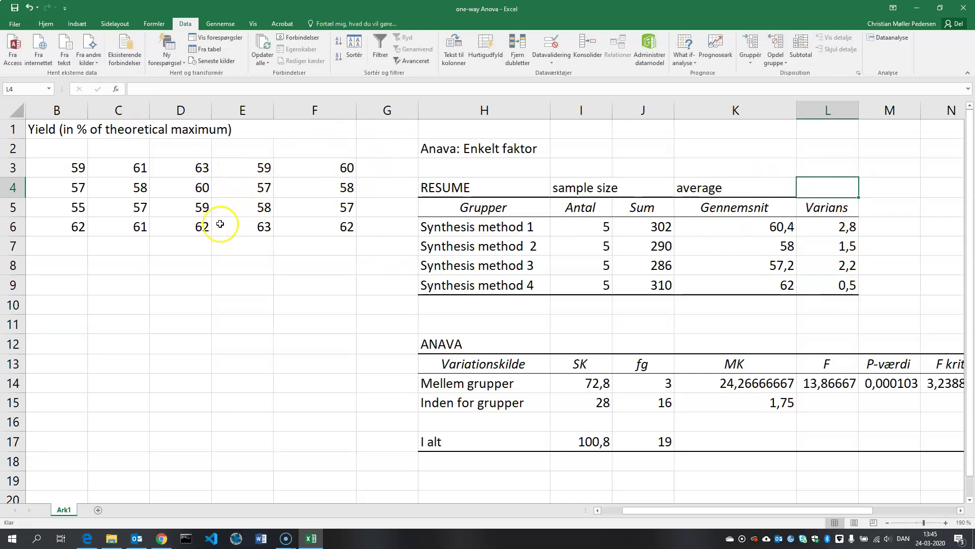
{"action": "left_click", "coordinate": [489, 328]}
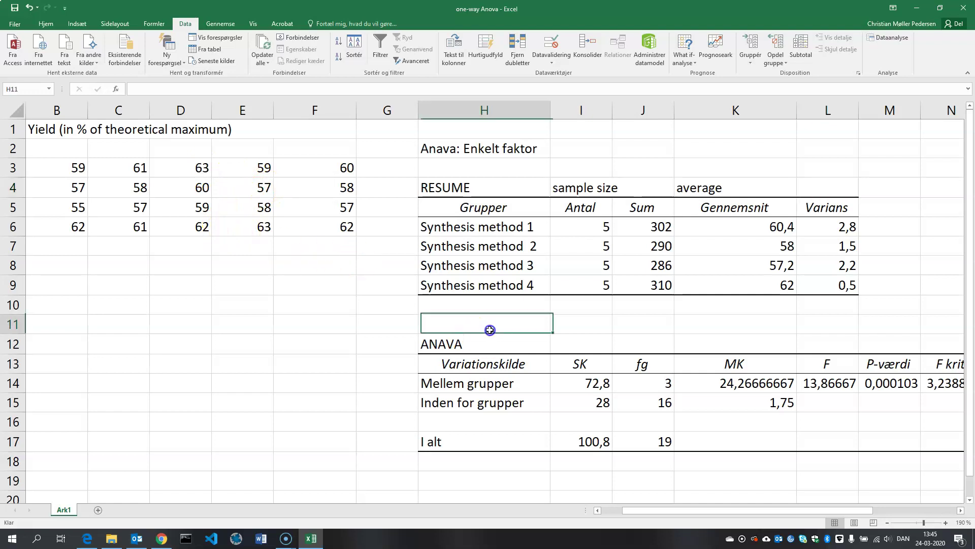
{"action": "left_click_drag", "start_coordinate": [647, 511], "coordinate": [690, 512]}
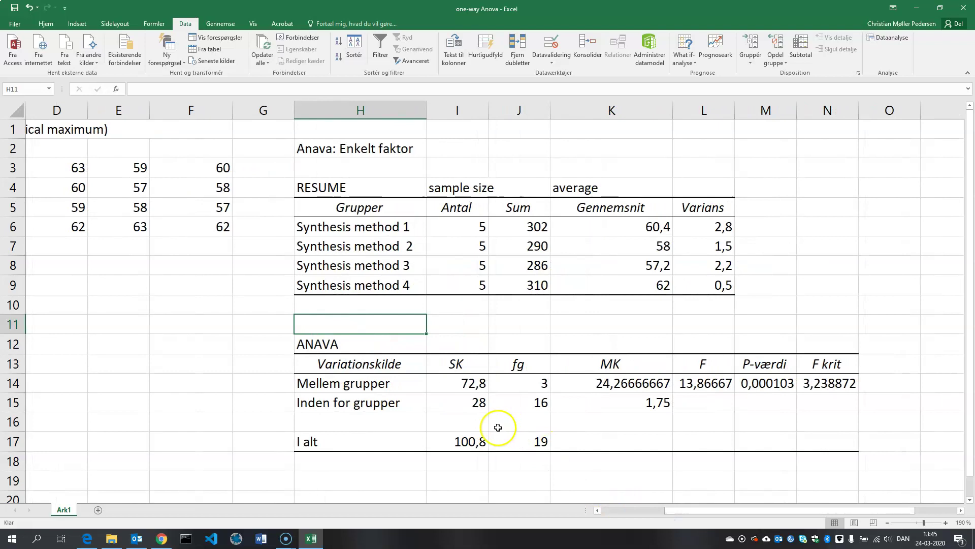
{"action": "left_click", "coordinate": [210, 386]}
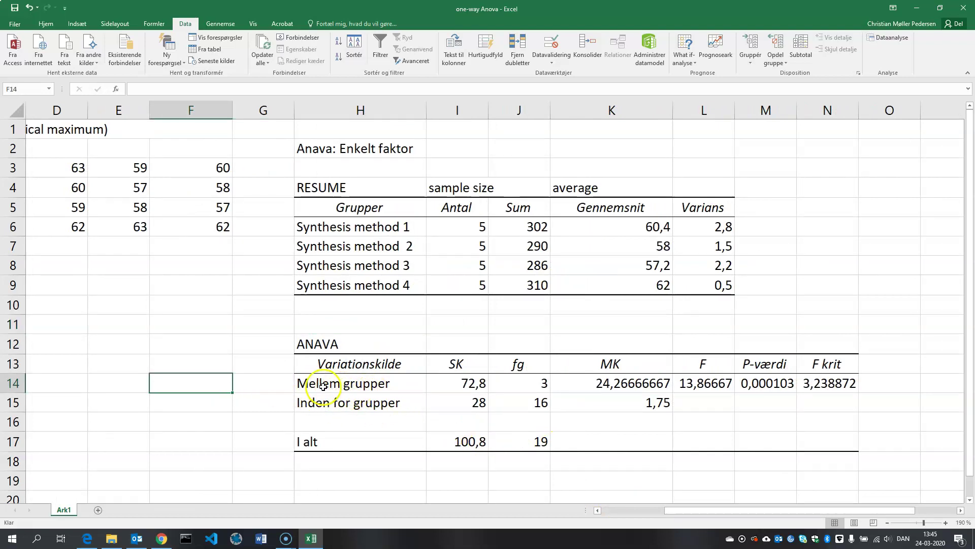
{"action": "left_click", "coordinate": [380, 383]}
{"action": "type", "text": "between"}
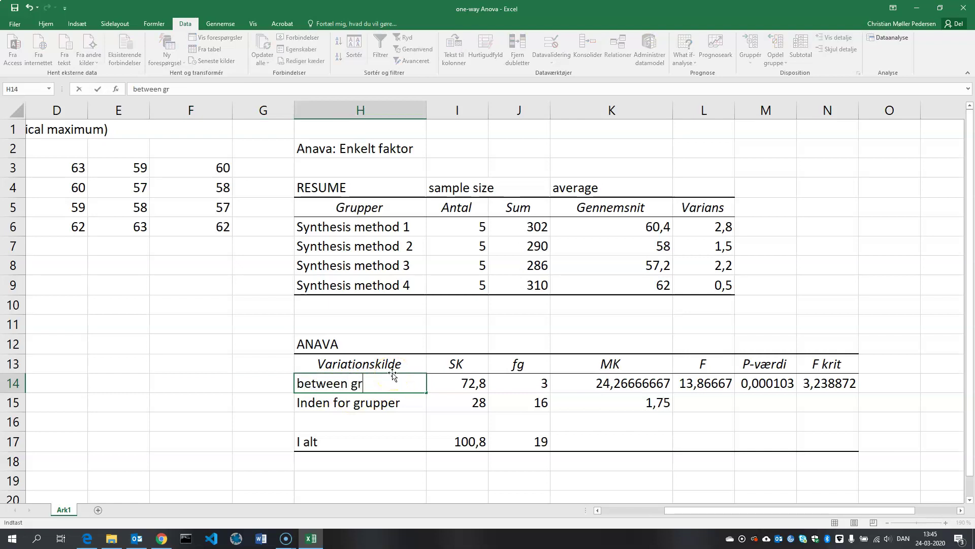
{"action": "left_click", "coordinate": [350, 401]}
{"action": "type", "text": "within groups"}
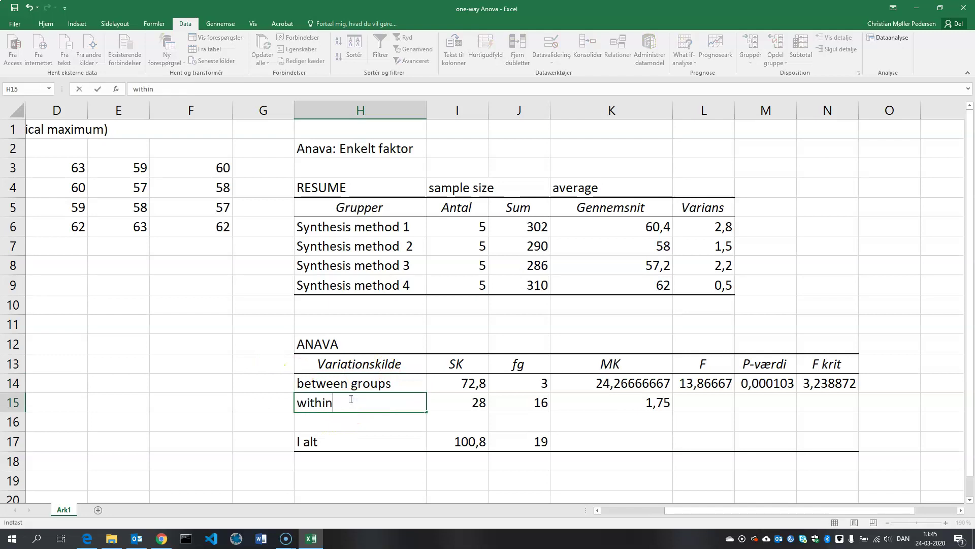
{"action": "left_click", "coordinate": [181, 356]}
- Replace the SK heading in I13 of the ANAVA table with "SS"
{"action": "left_click_drag", "start_coordinate": [694, 513], "coordinate": [652, 513]}
{"action": "left_click", "coordinate": [581, 364]}
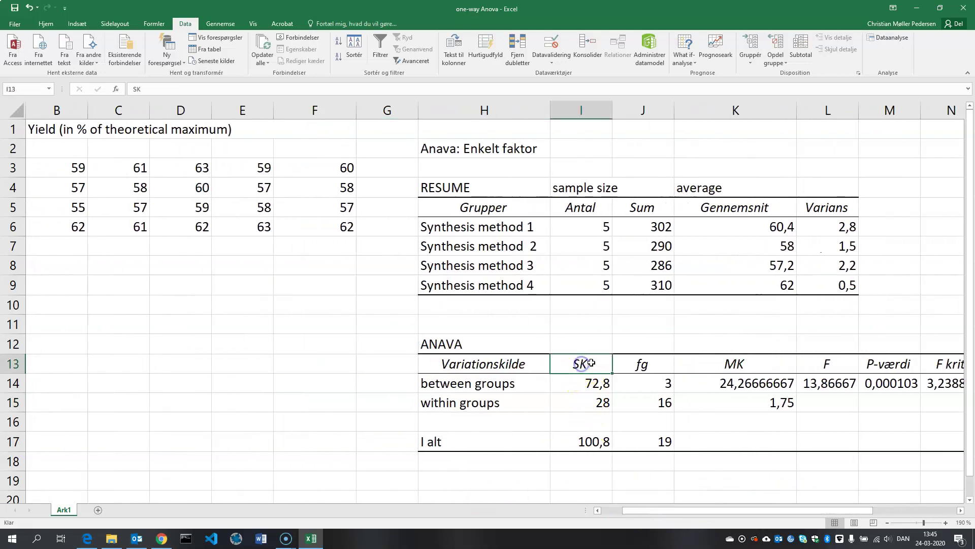
{"action": "left_click", "coordinate": [589, 363]}
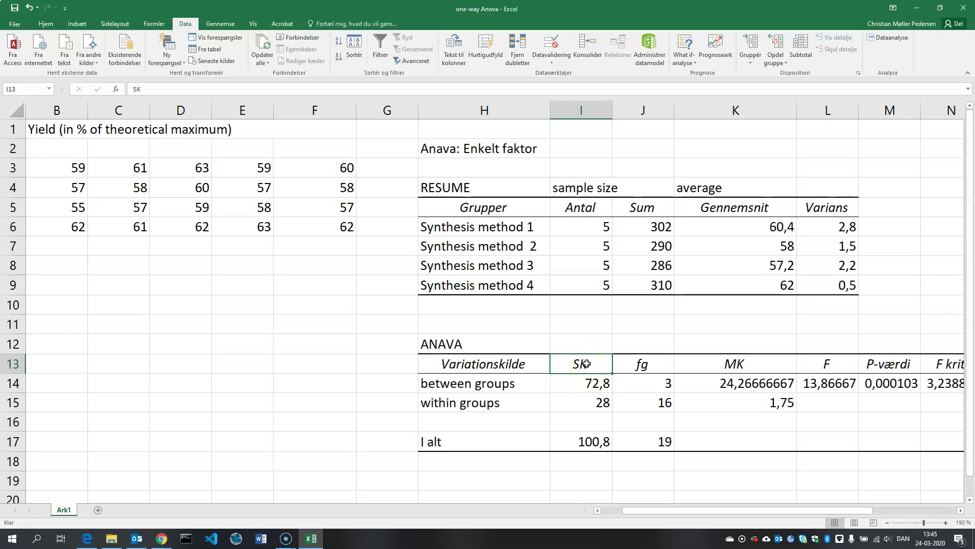
{"action": "type", "text": "S"}
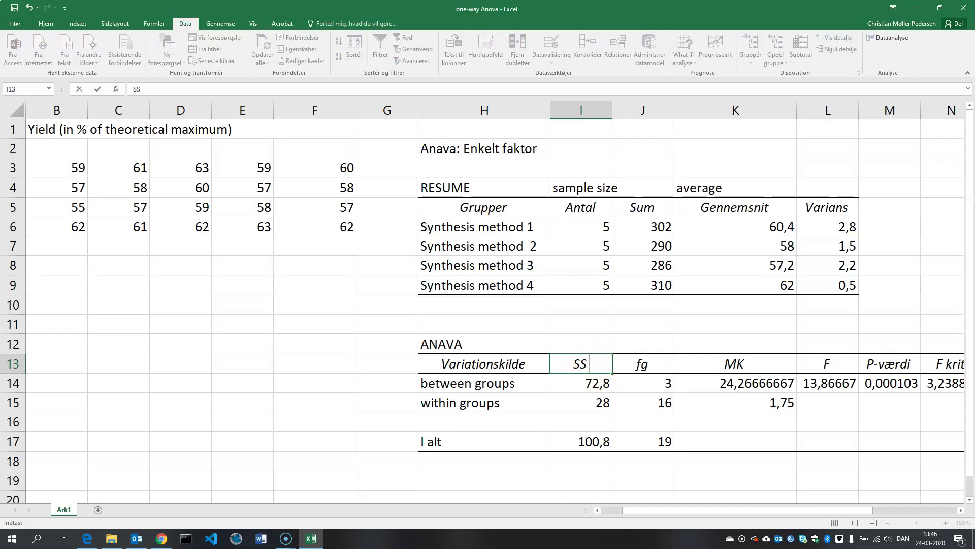
{"action": "left_click", "coordinate": [583, 345]}
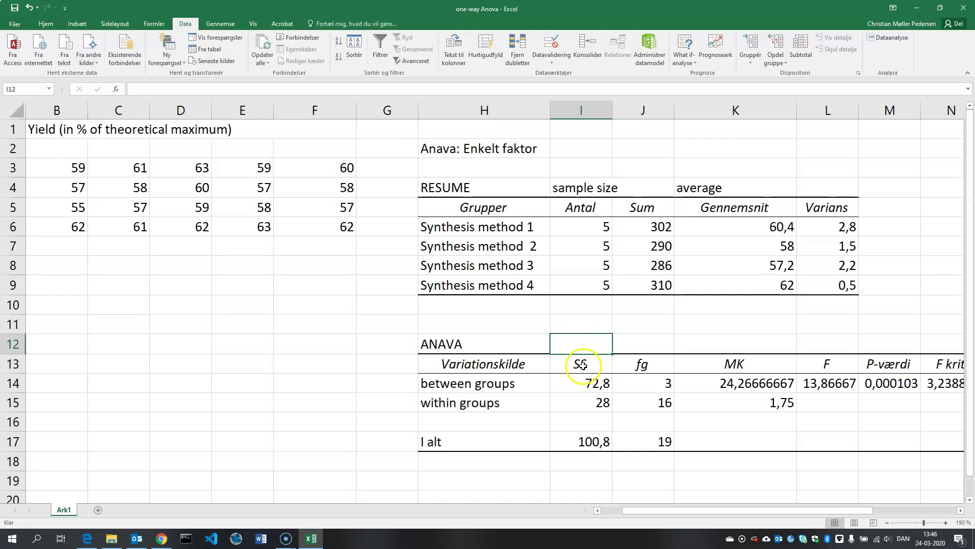
- Examine the sums of squares, degrees of freedom and mean squares between and within groups against the yield data
{"action": "left_click_drag", "start_coordinate": [664, 510], "coordinate": [652, 514]}
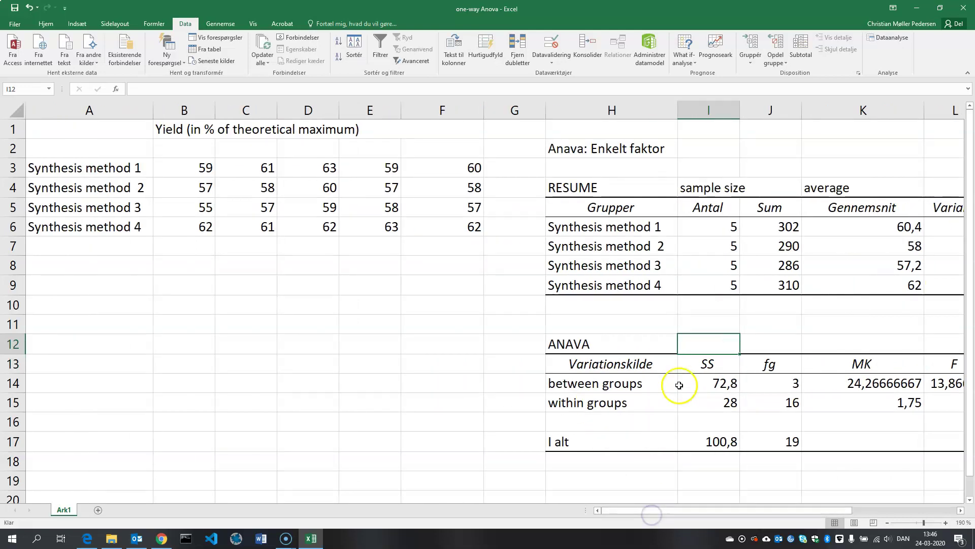
{"action": "left_click", "coordinate": [711, 402]}
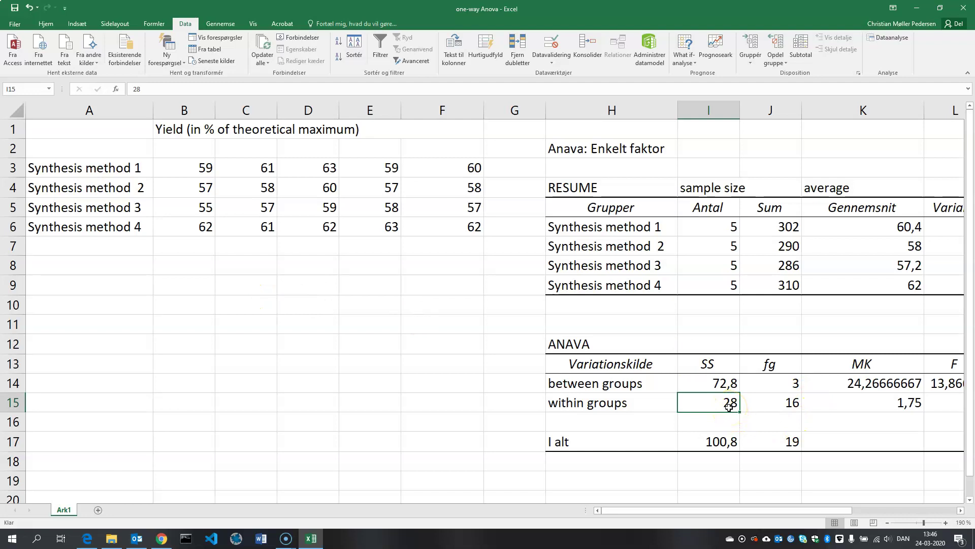
{"action": "left_click", "coordinate": [703, 383]}
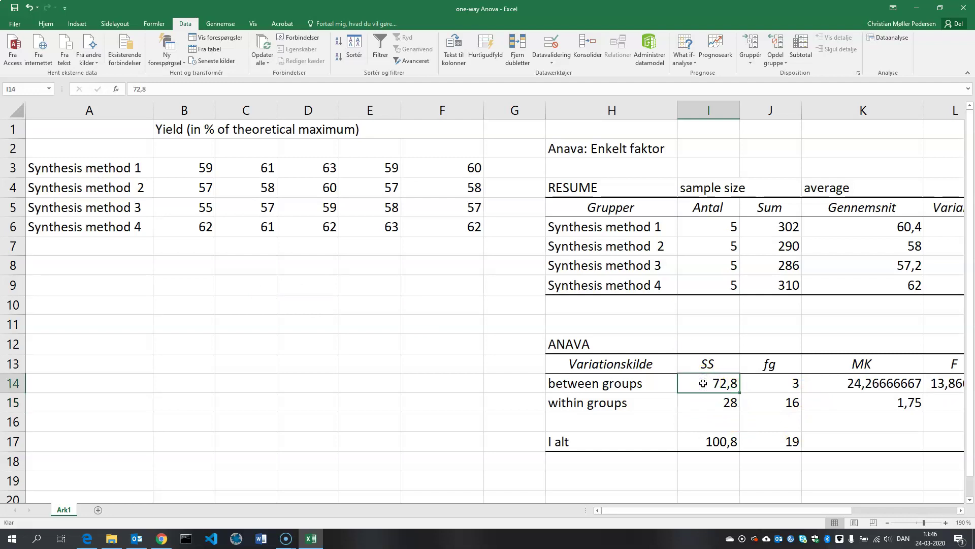
{"action": "left_click", "coordinate": [527, 169]}
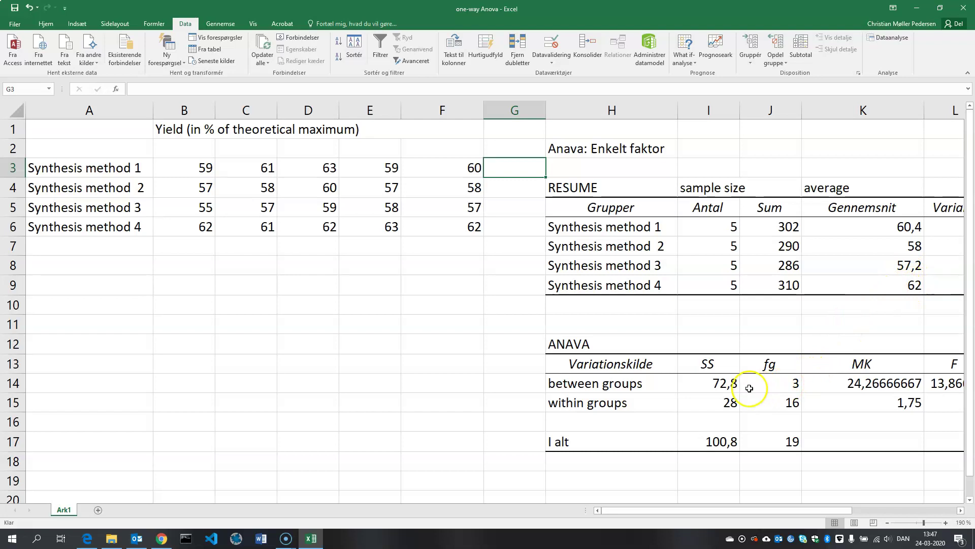
{"action": "left_click", "coordinate": [709, 385]}
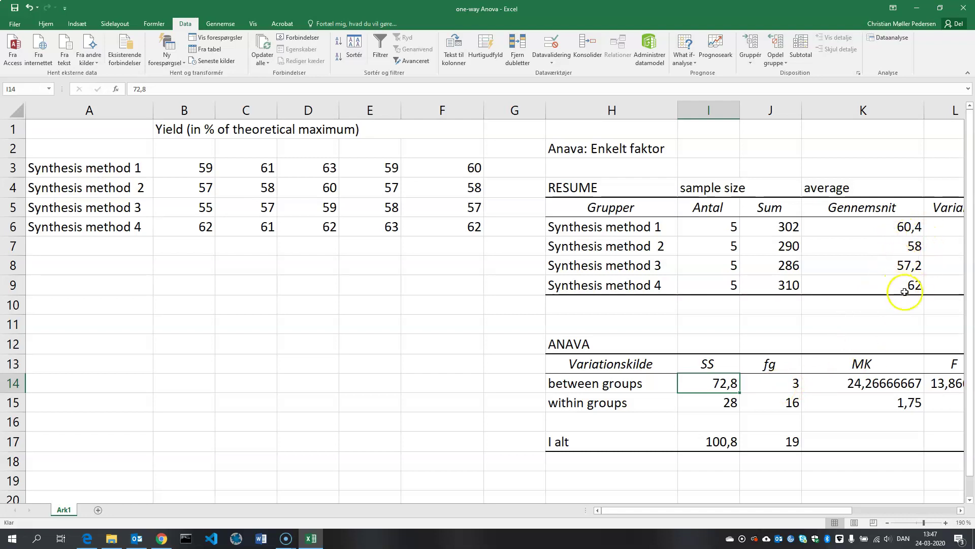
{"action": "left_click", "coordinate": [722, 406]}
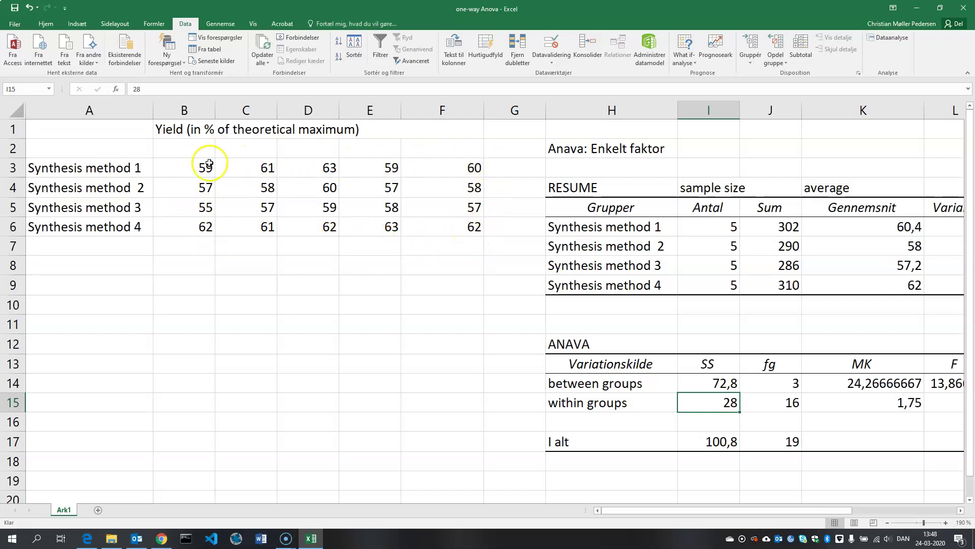
{"action": "left_click", "coordinate": [770, 397]}
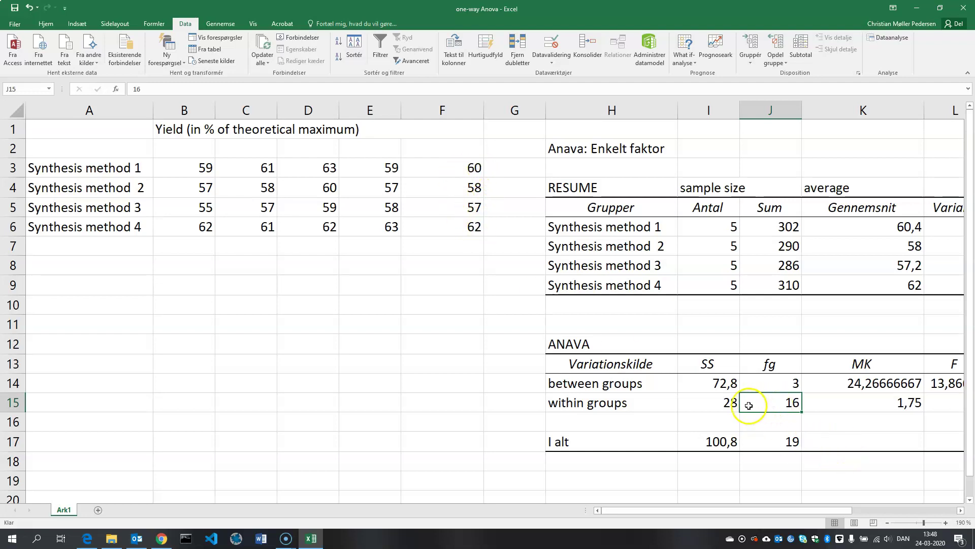
{"action": "left_click", "coordinate": [790, 387]}
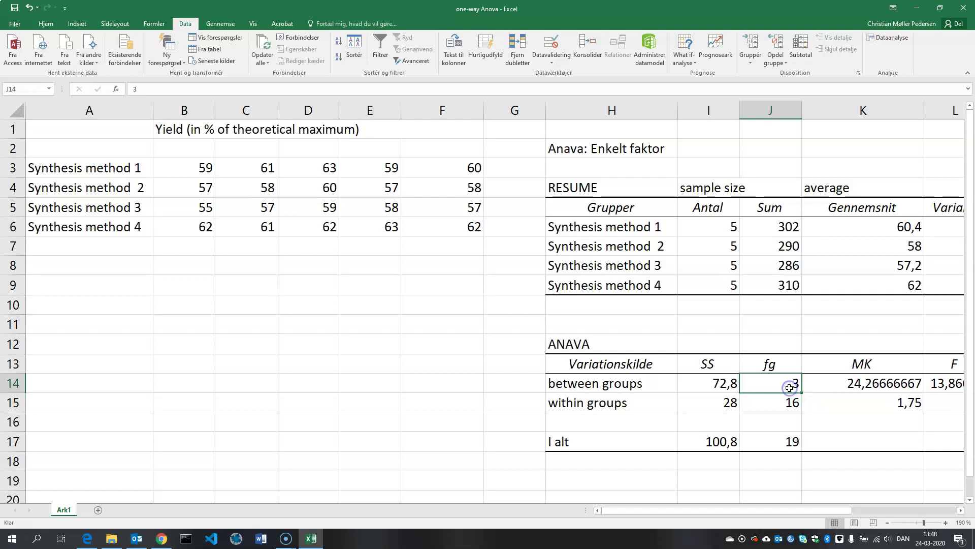
{"action": "left_click", "coordinate": [788, 402]}
{"action": "left_click", "coordinate": [902, 379]}
{"action": "left_click", "coordinate": [902, 397]}
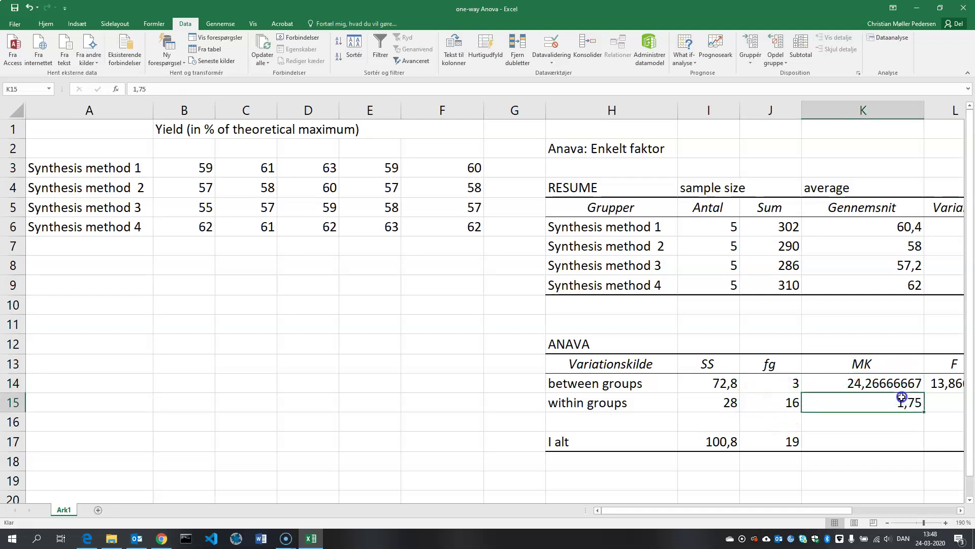
{"action": "left_click", "coordinate": [875, 380]}
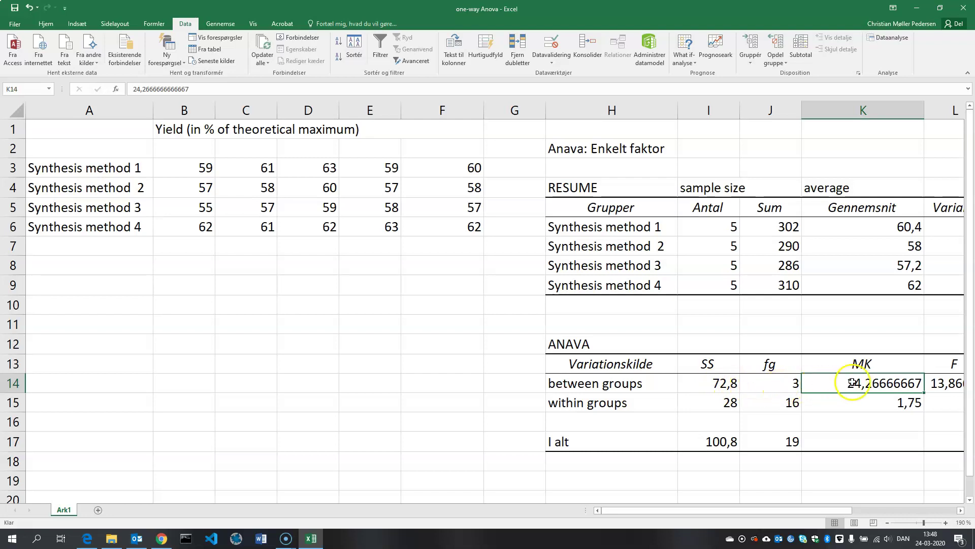
- Add the English heading "MS" in K12 above the MK column
{"action": "left_click", "coordinate": [850, 345]}
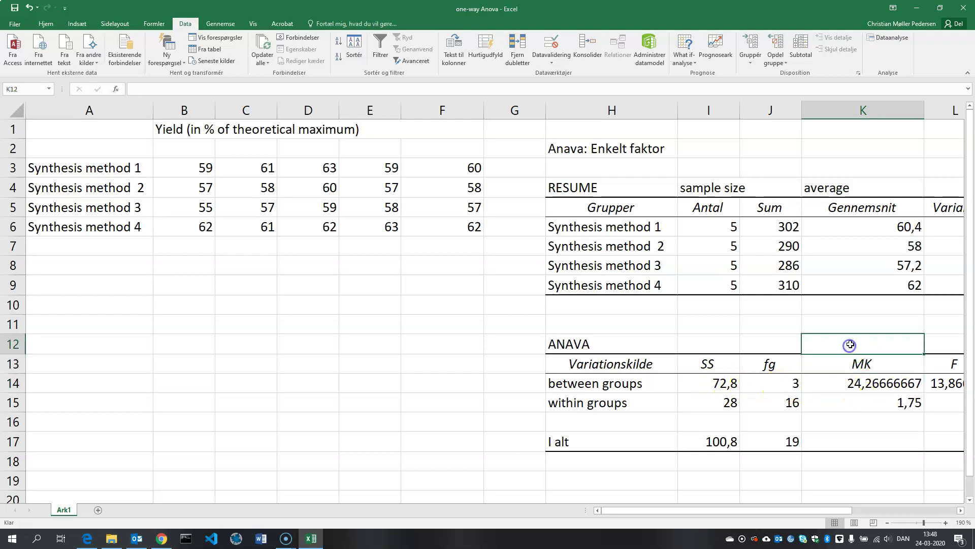
{"action": "type", "text": "MS"}
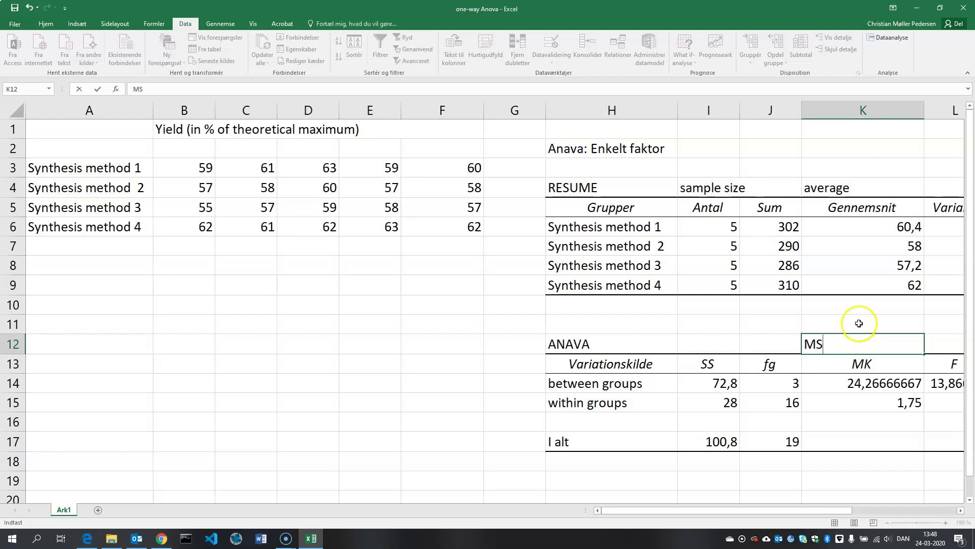
{"action": "left_click", "coordinate": [860, 323]}
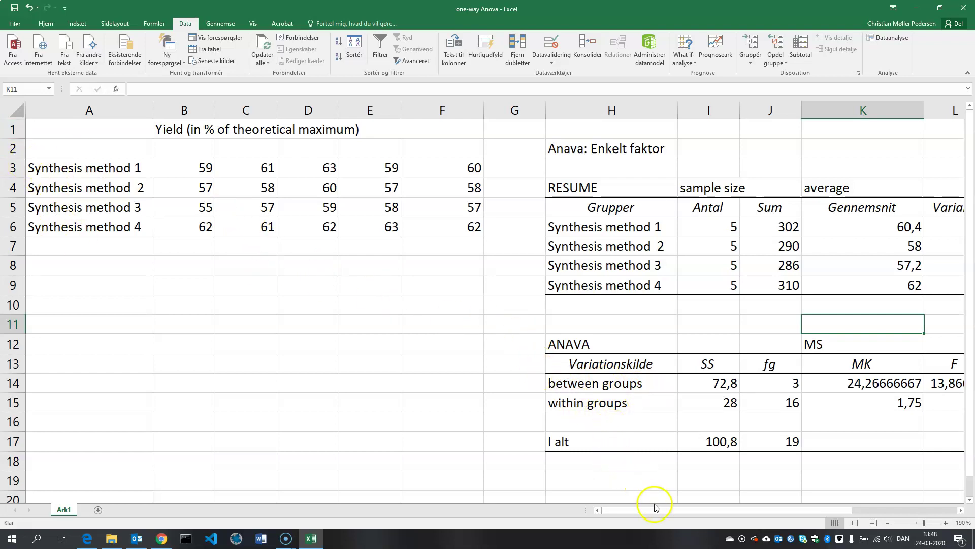
- Examine the F value, P-value and critical F value in the ANAVA table, comparing F with F krit
{"action": "left_click_drag", "start_coordinate": [654, 509], "coordinate": [674, 509]}
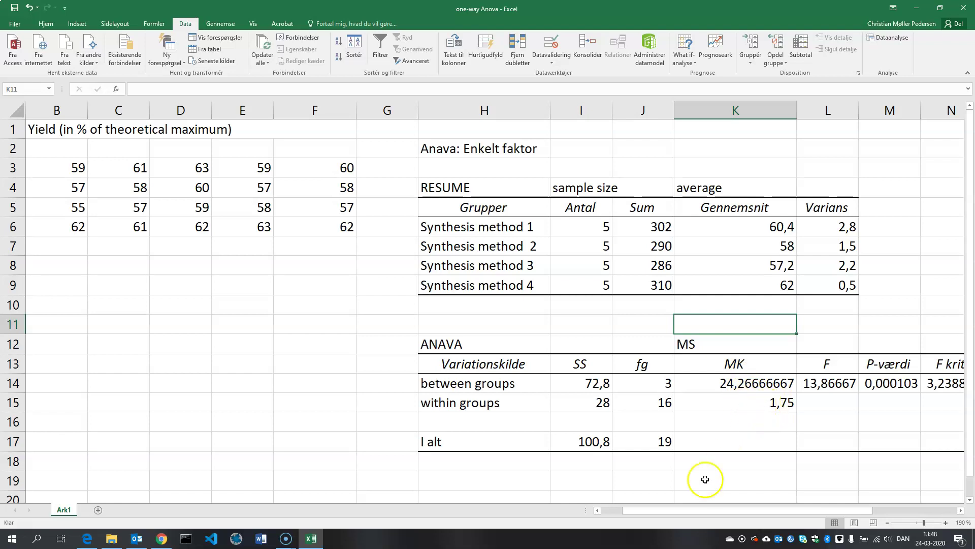
{"action": "mouse_move", "coordinate": [696, 510]}
{"action": "left_mouse_down"}
{"action": "mouse_move", "coordinate": [726, 512]}
{"action": "mouse_move", "coordinate": [681, 512]}
{"action": "left_mouse_up"}
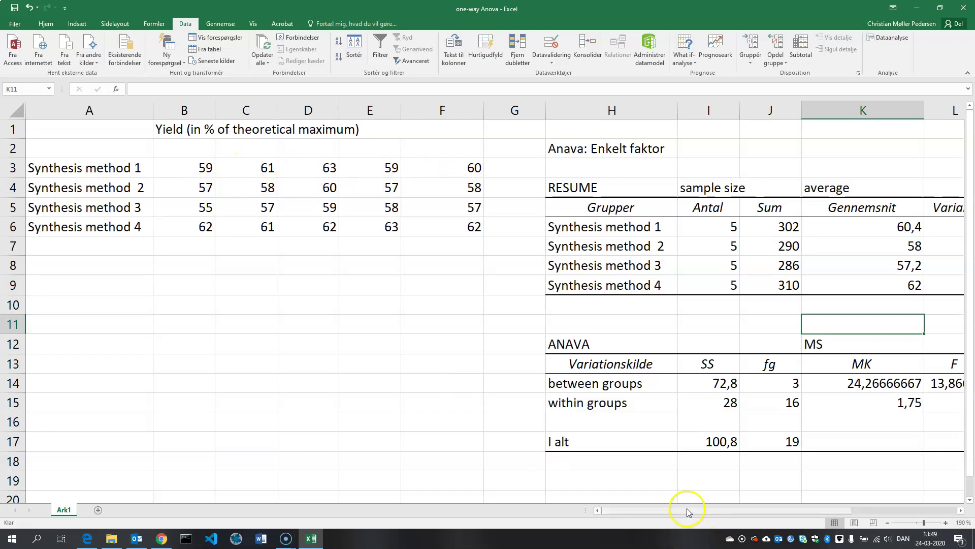
{"action": "left_click_drag", "start_coordinate": [684, 511], "coordinate": [731, 514]}
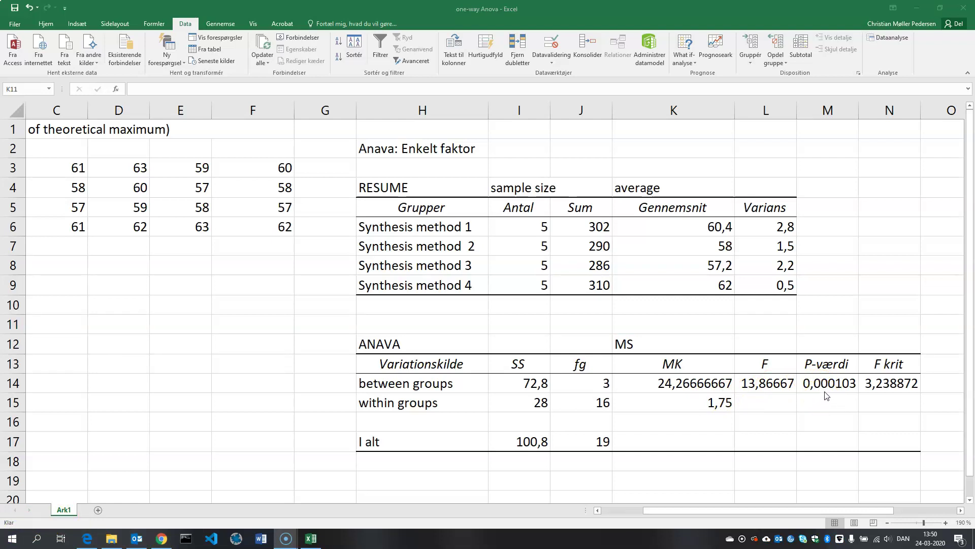
{"action": "left_click", "coordinate": [733, 518]}
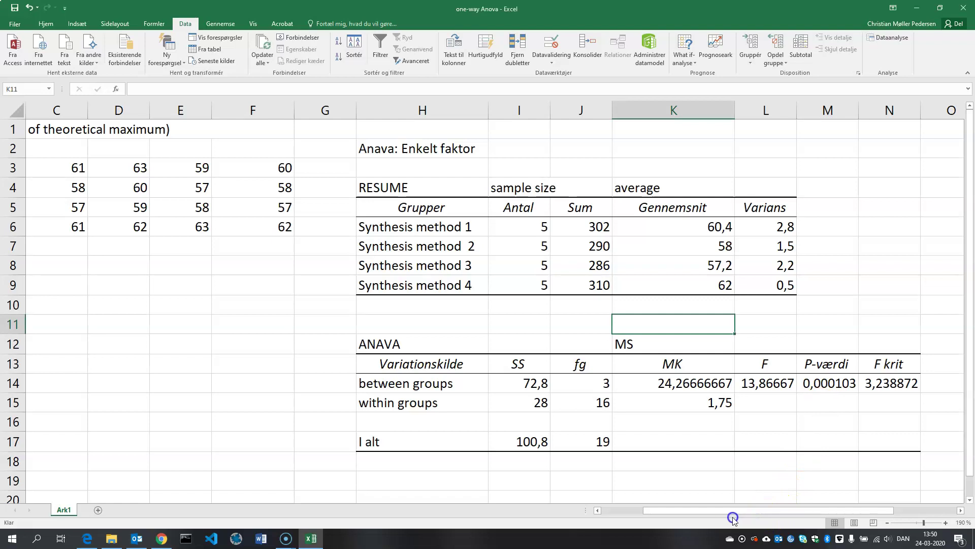
{"action": "left_click_drag", "start_coordinate": [724, 510], "coordinate": [681, 510]}
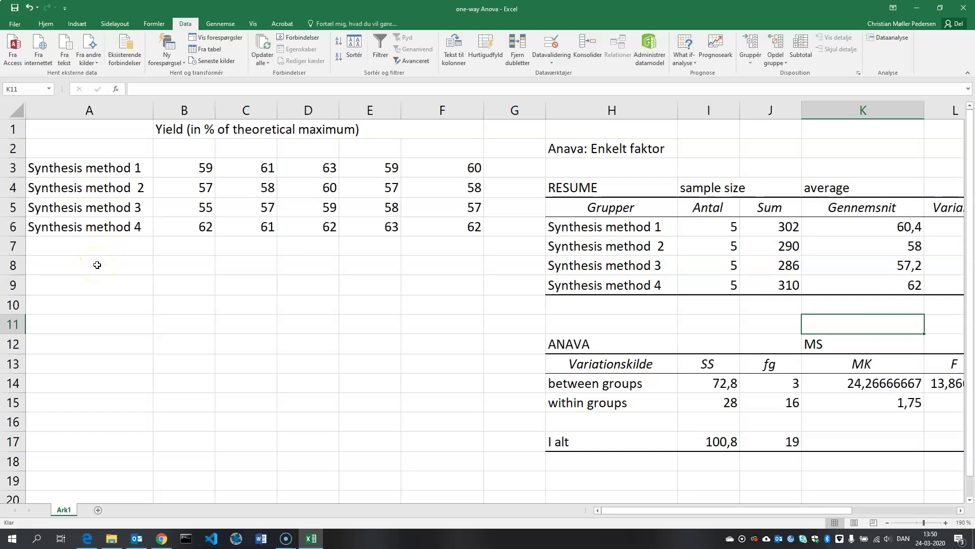
{"action": "left_click_drag", "start_coordinate": [651, 513], "coordinate": [713, 512]}
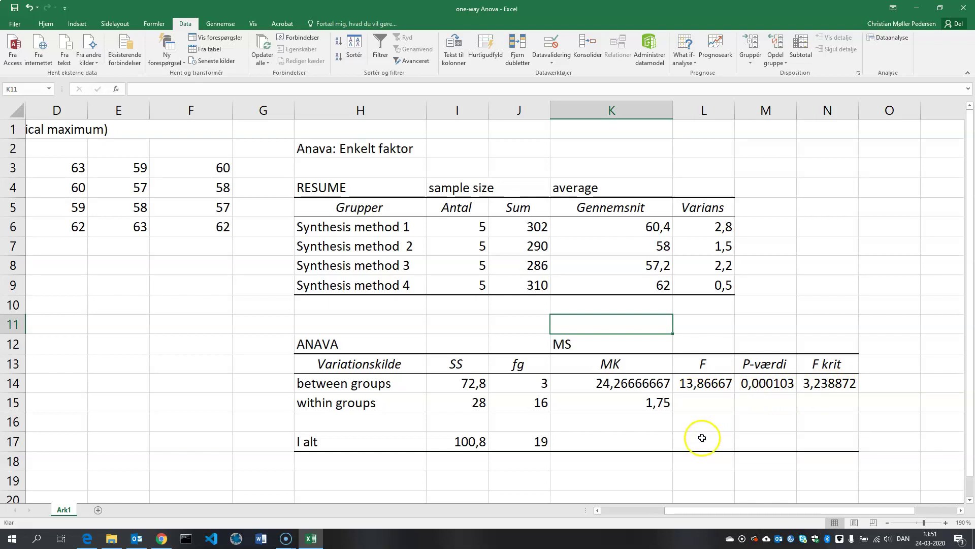
{"action": "left_click", "coordinate": [702, 386]}
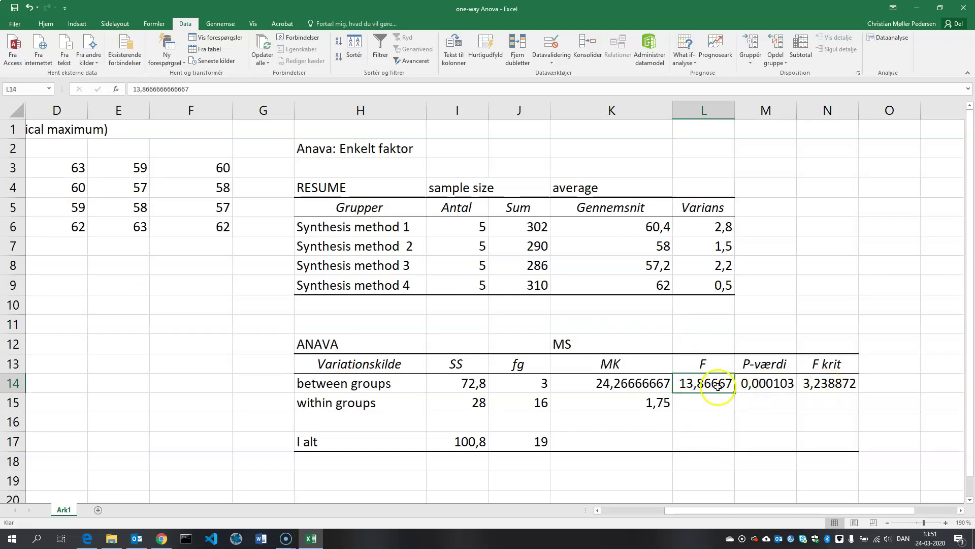
{"action": "left_click", "coordinate": [824, 385]}
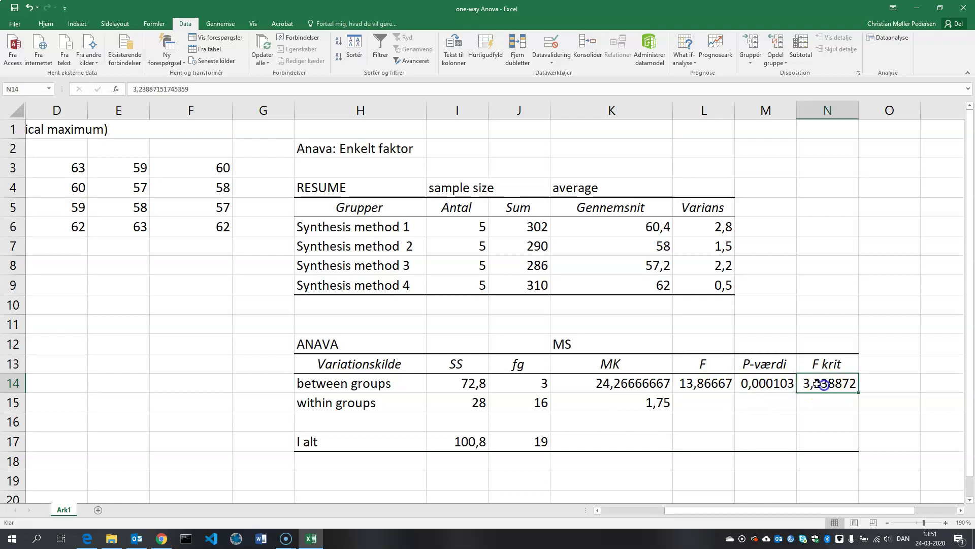
{"action": "left_click", "coordinate": [707, 385]}
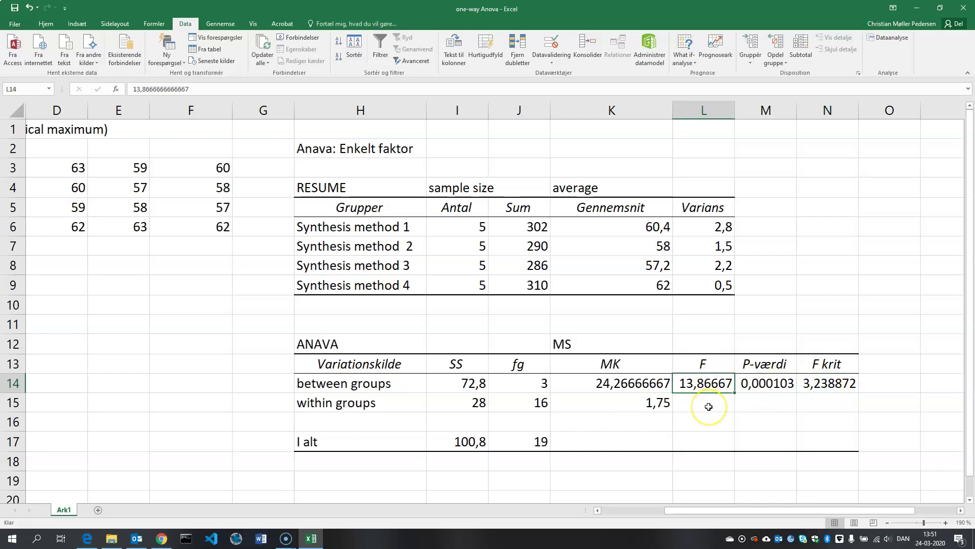